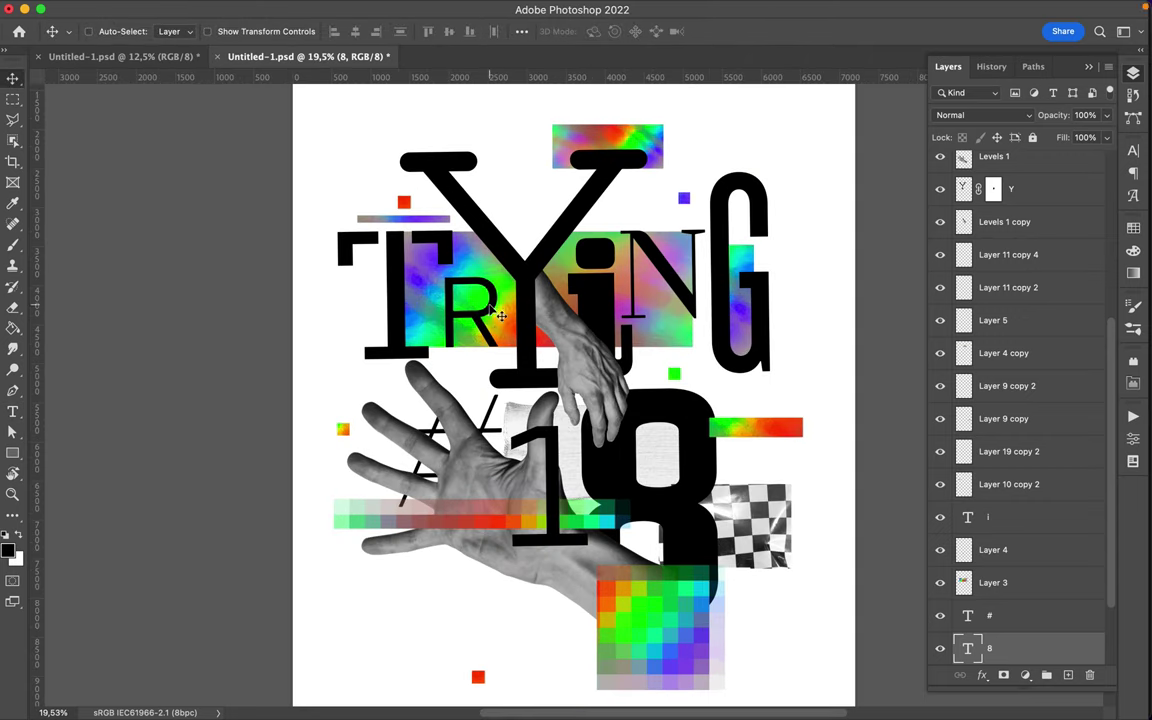
# Step: Set the T in BlaxSlabXXL and move it up and right over the colour block
pyautogui.click(900, 581)
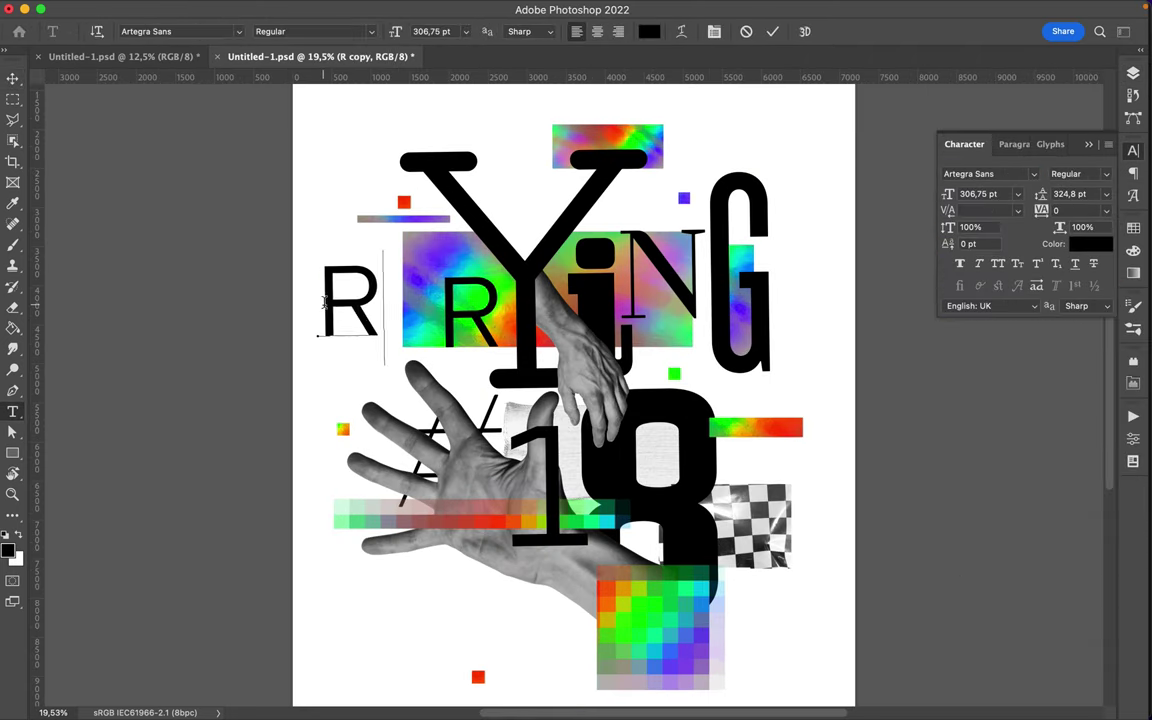
pyautogui.click(1034, 174)
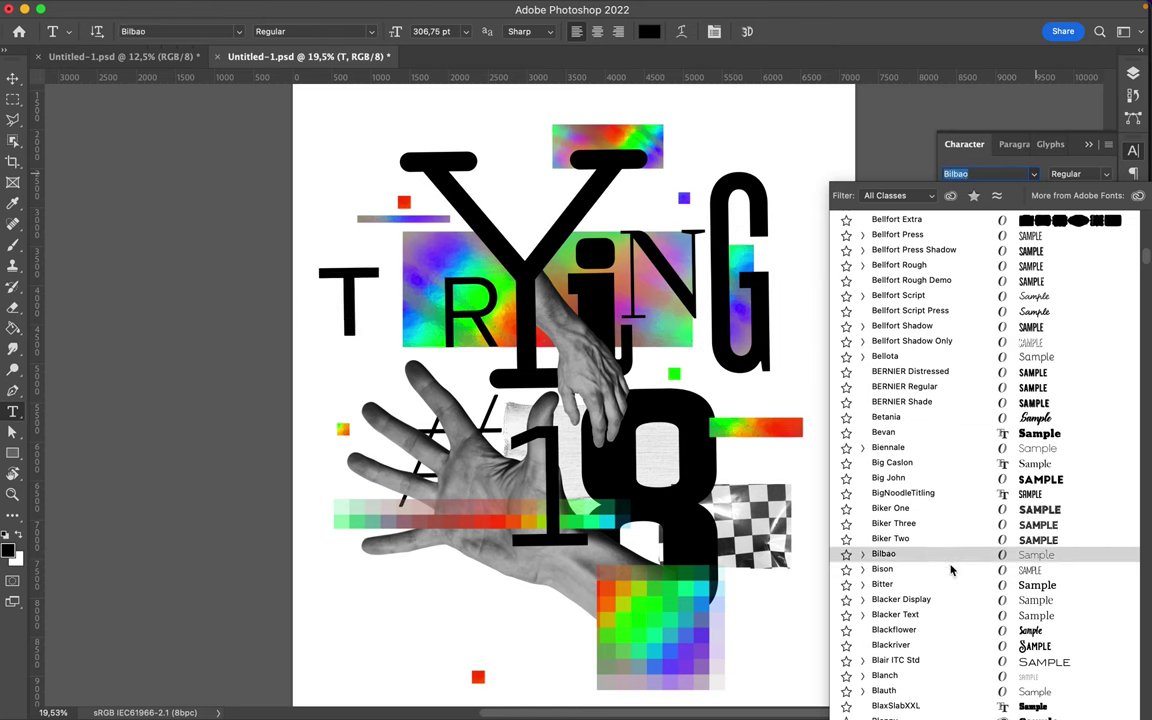
pyautogui.scroll(-2, 943, 641)
pyautogui.click(895, 610)
pyautogui.hotkey('ctrl', 't')
pyautogui.moveTo(333, 300); pyautogui.dragTo(398, 248)
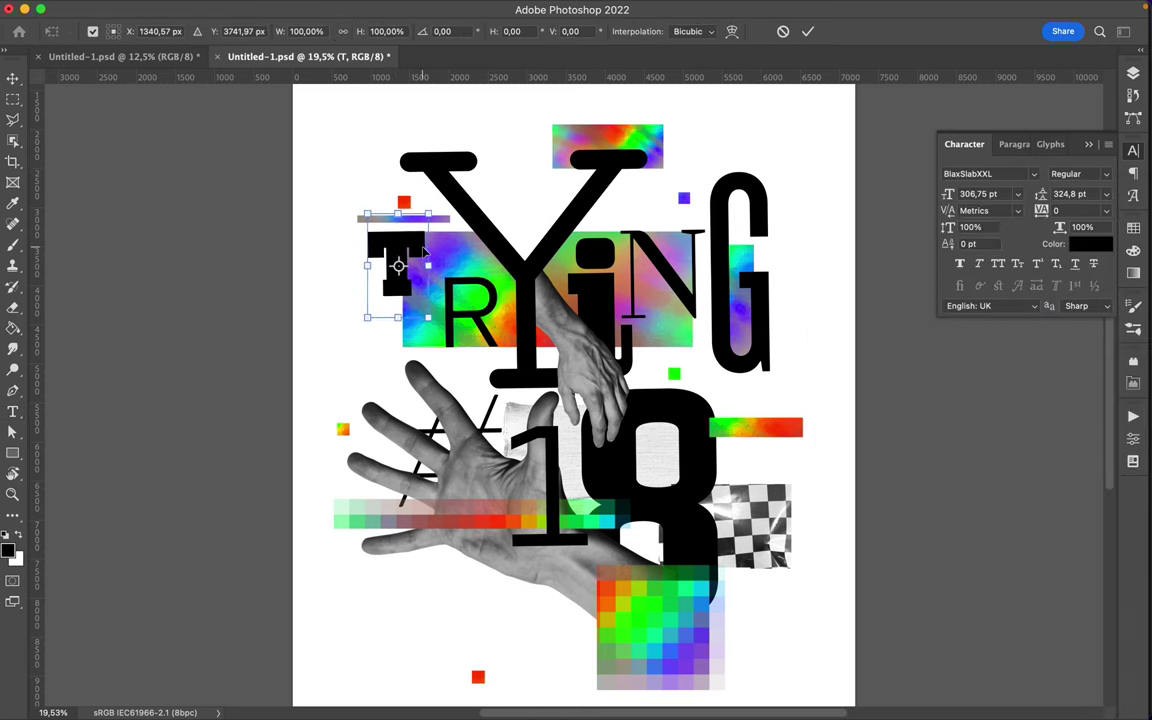
pyautogui.press('Return')
# Step: Set the R in Matchup and move it slightly left
pyautogui.doubleClick(470, 310)
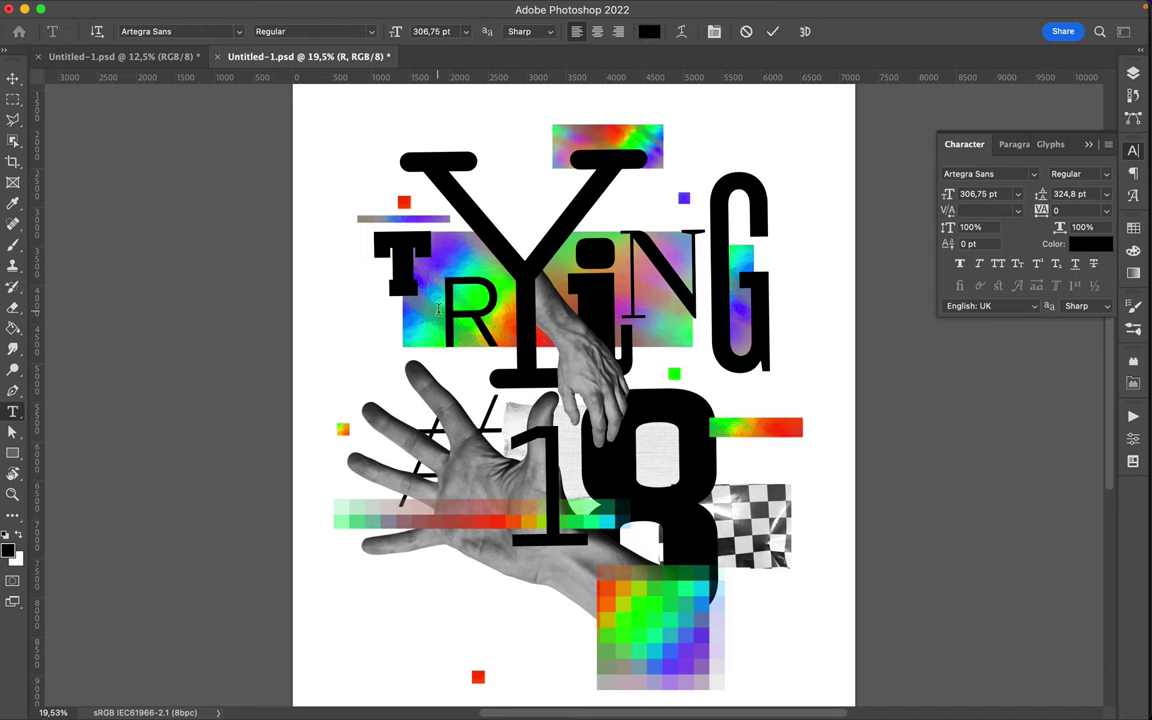
pyautogui.press('Escape')
pyautogui.press('v')
pyautogui.click(1034, 176)
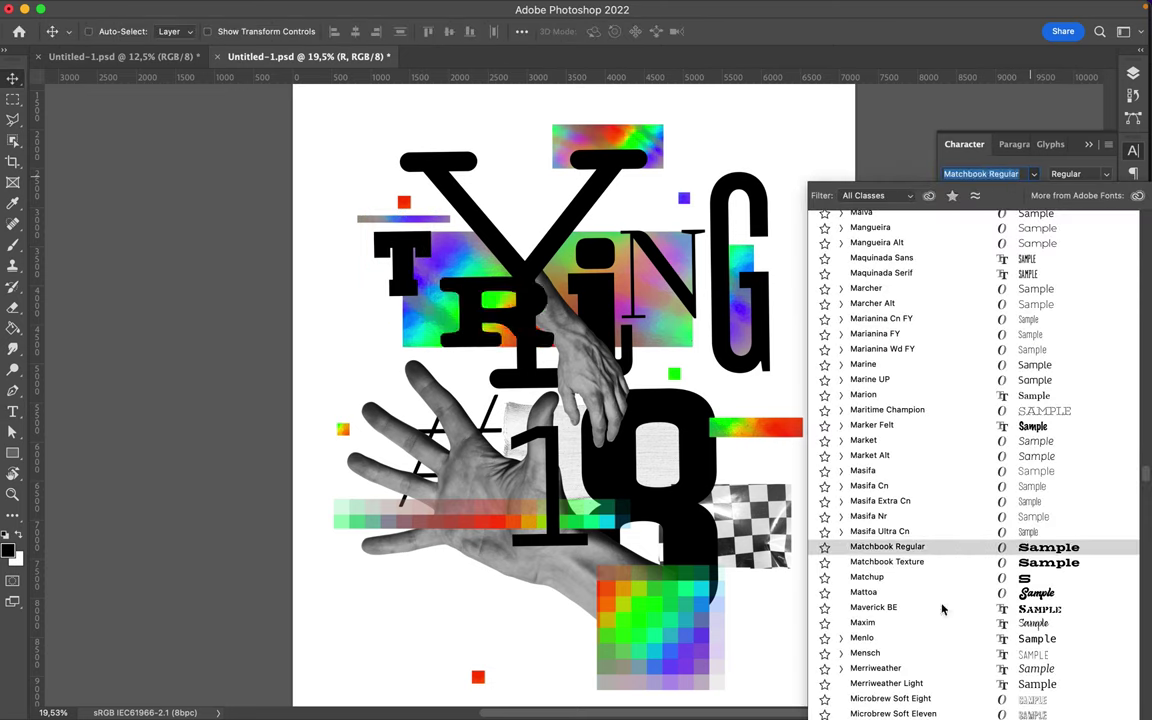
pyautogui.click(940, 576)
pyautogui.moveTo(483, 327); pyautogui.dragTo(453, 323)
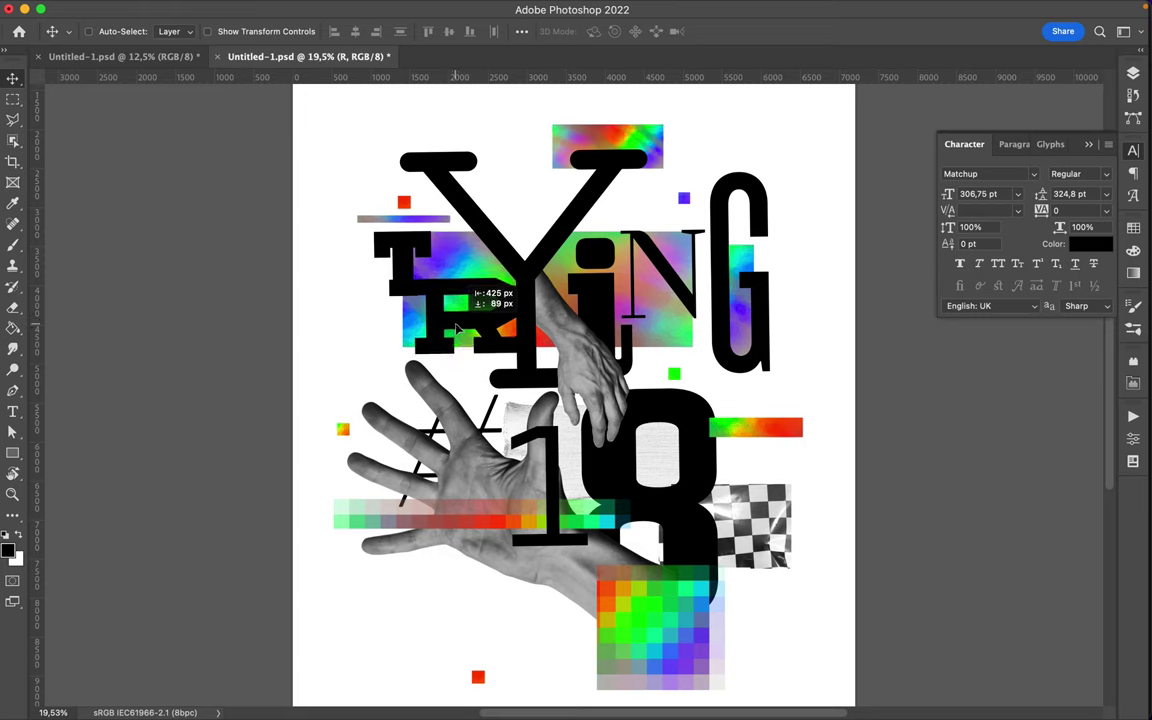
# Step: Browse the font list, then restore the accidentally deleted Y with undo
pyautogui.click(1034, 174)
pyautogui.scroll(-10, 1015, 400)
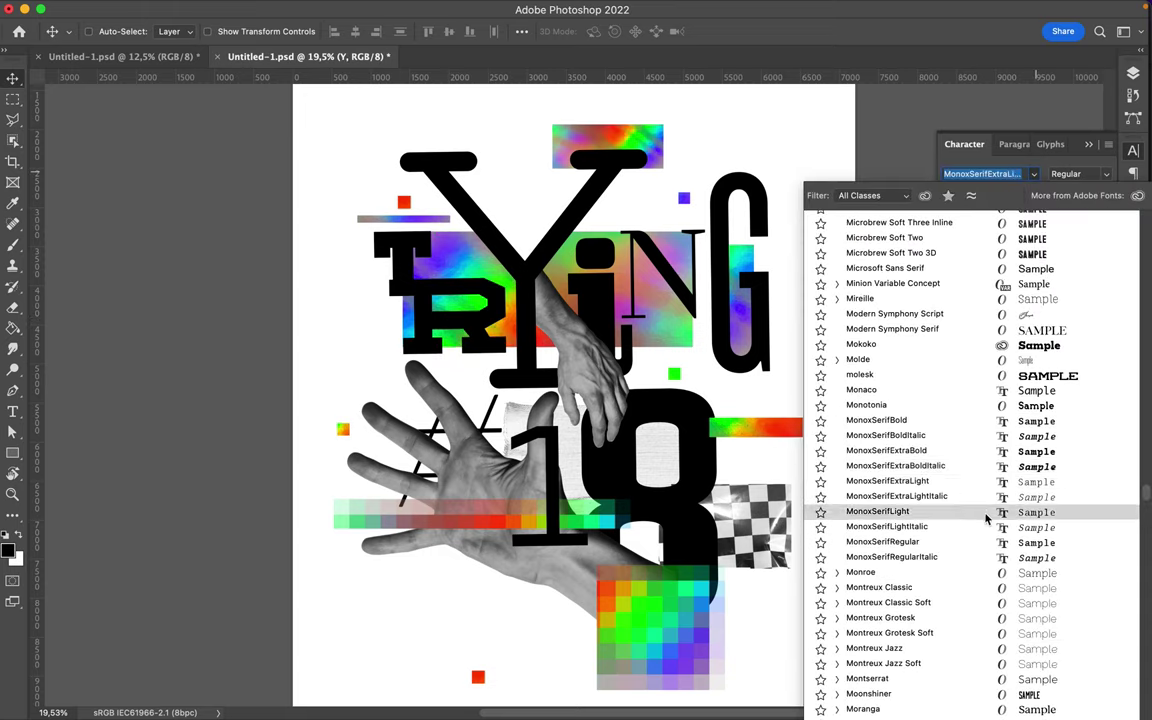
pyautogui.press('Escape')
pyautogui.press('Delete')
pyautogui.hotkey('ctrl', 'z')
pyautogui.hotkey('ctrl', 'z')
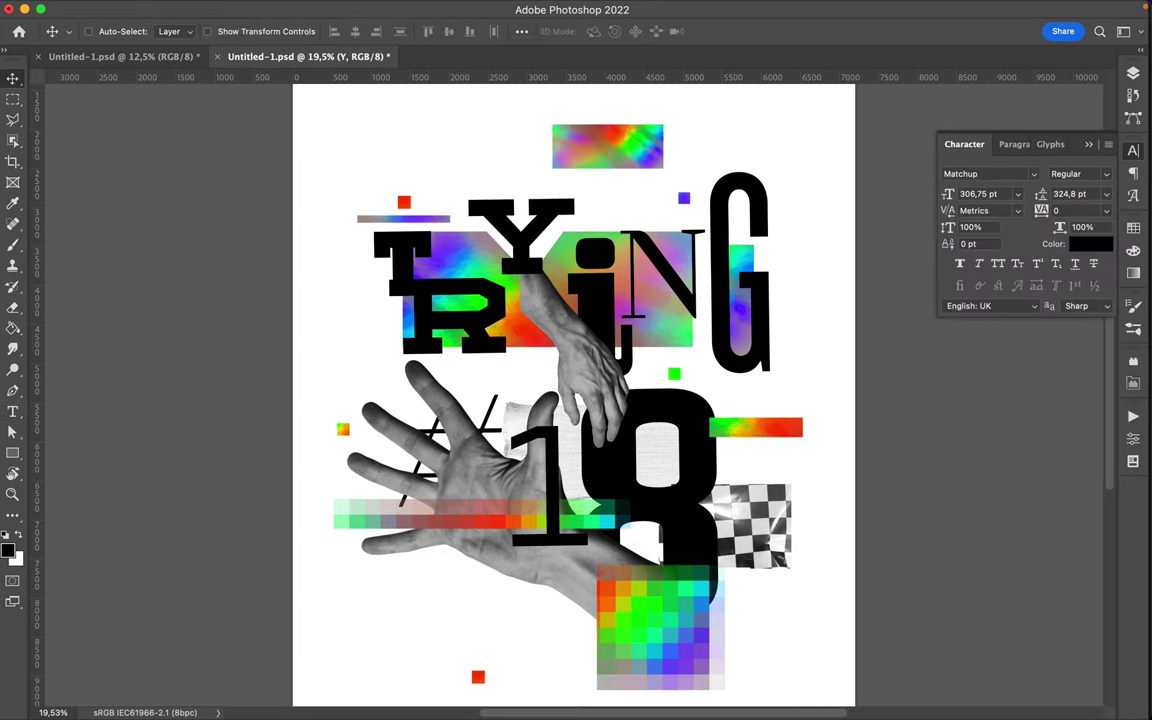
# Step: Set the Y in Futura Shadowed D Extra Bold and lower it over the T and R
pyautogui.click(1034, 174)
pyautogui.scroll(-3, 955, 373)
pyautogui.scroll(-10, 965, 460)
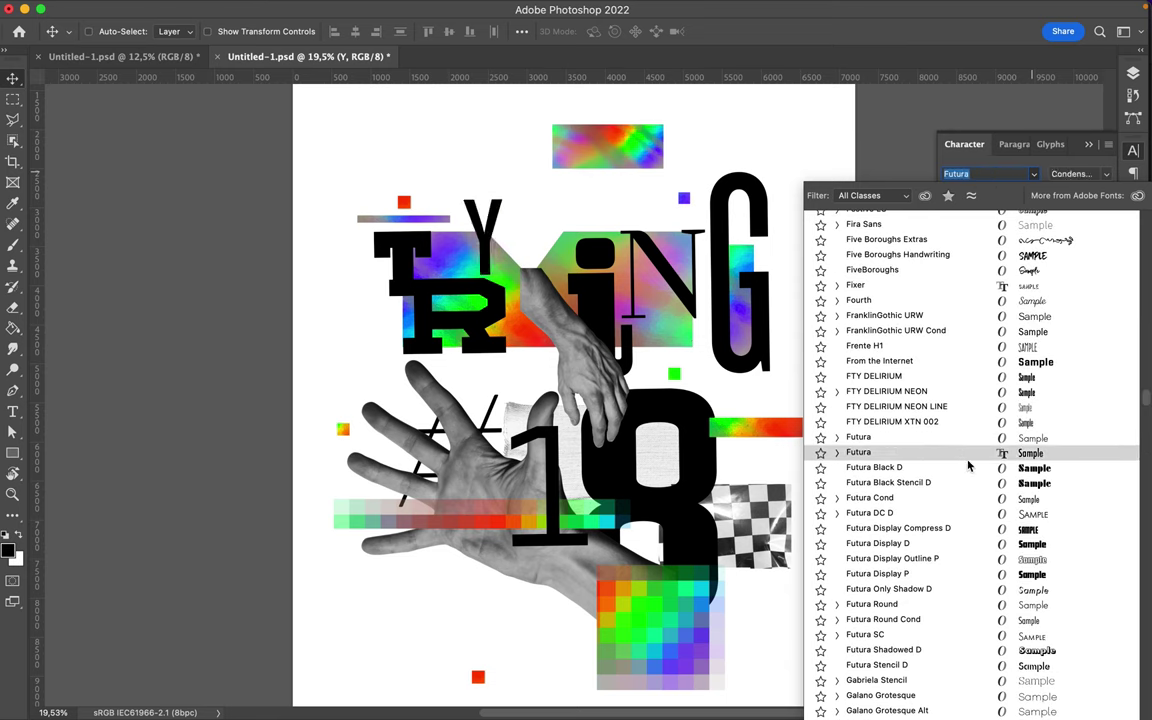
pyautogui.click(986, 651)
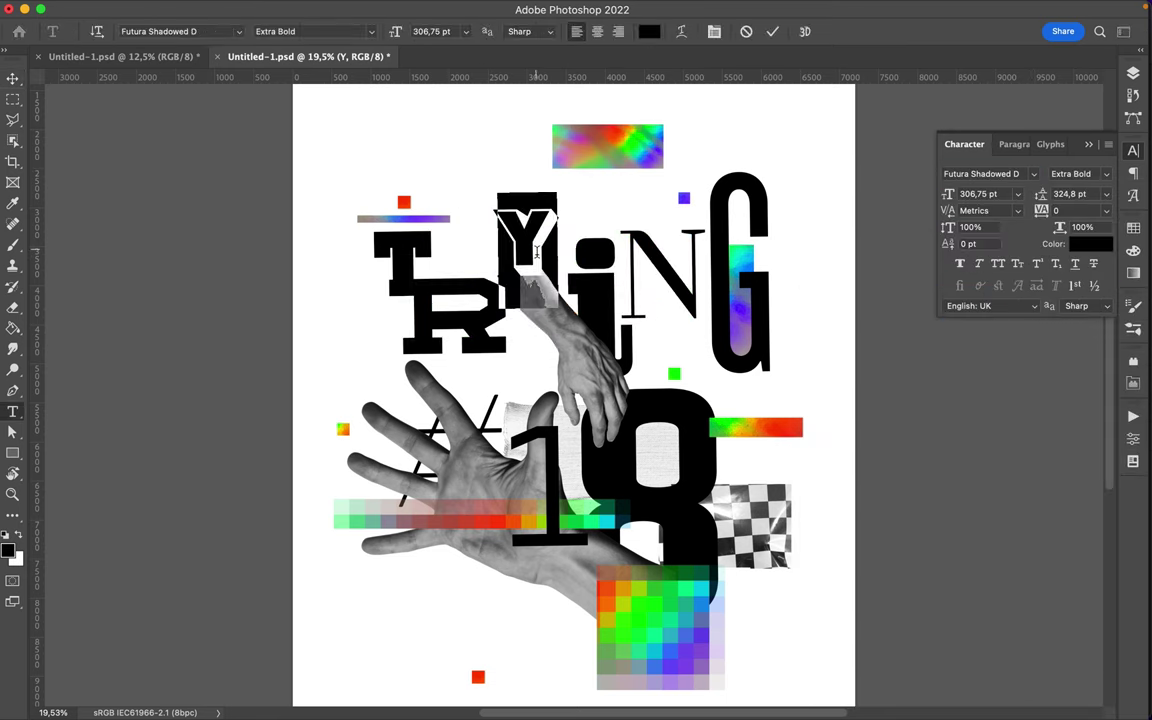
pyautogui.moveTo(528, 184); pyautogui.dragTo(530, 303)
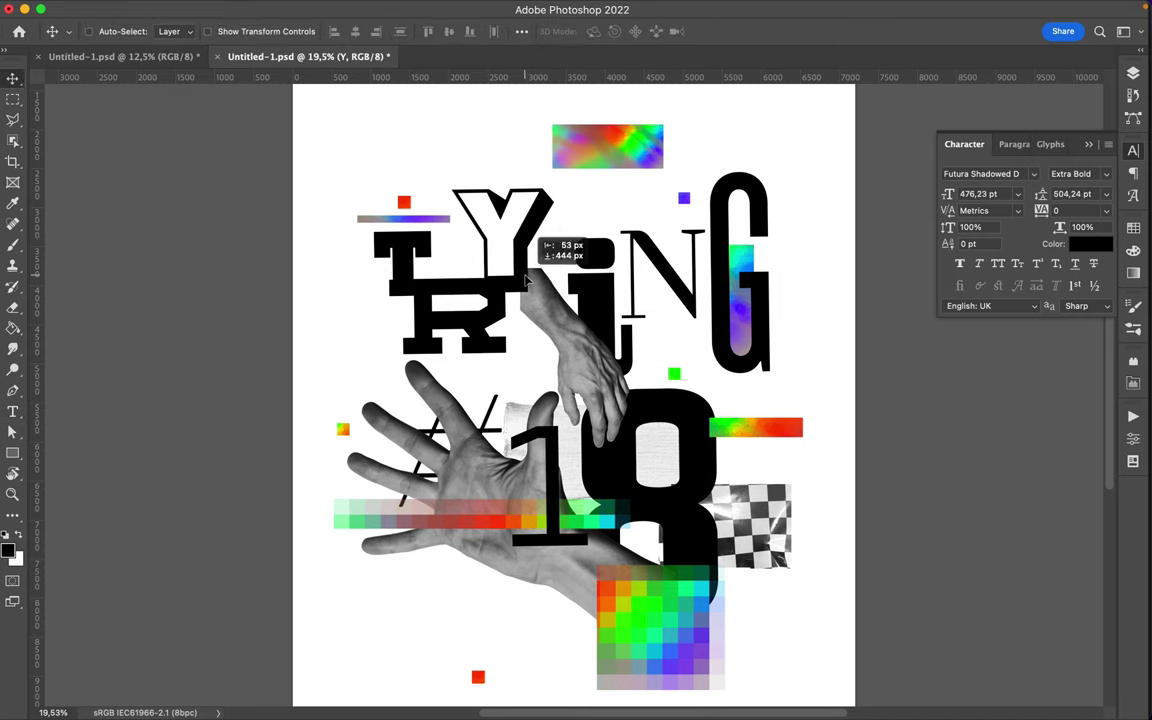
pyautogui.scroll(3, 530, 300)
pyautogui.scroll(2, 527, 280)
pyautogui.scroll(2, 614, 290)
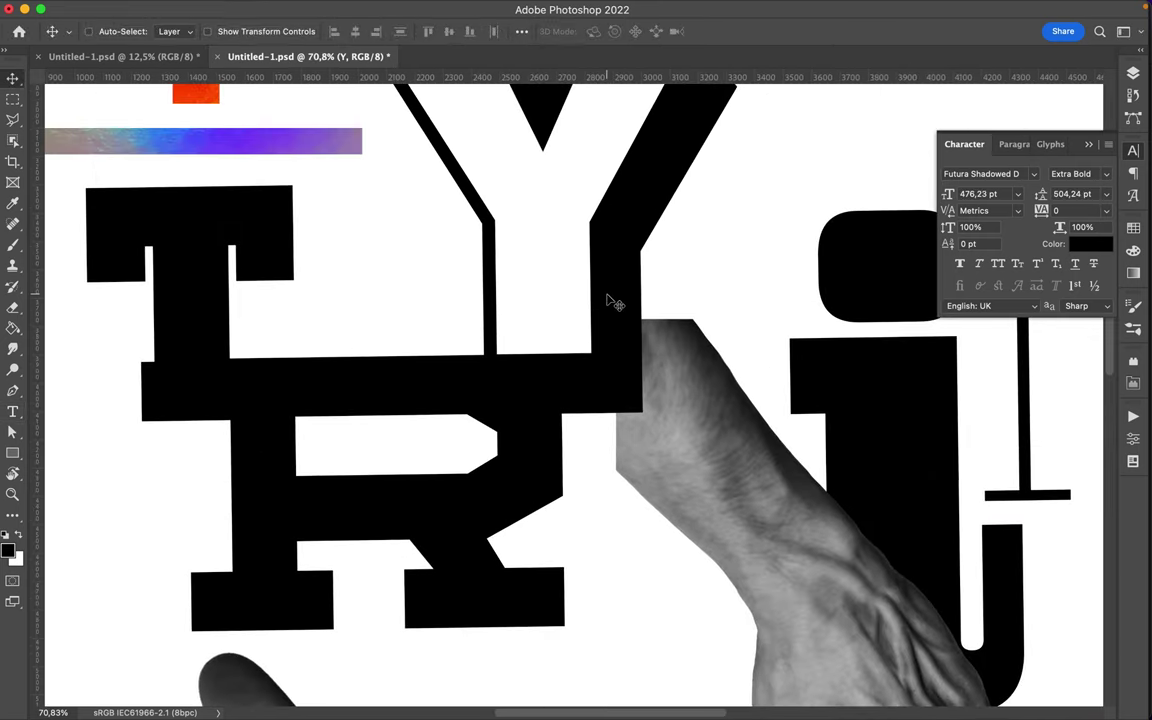
pyautogui.scroll(-3, 614, 302)
pyautogui.doubleClick(670, 300)
# Step: Set the i in the Spock Pro font
pyautogui.click(1034, 174)
pyautogui.scroll(-15, 910, 420)
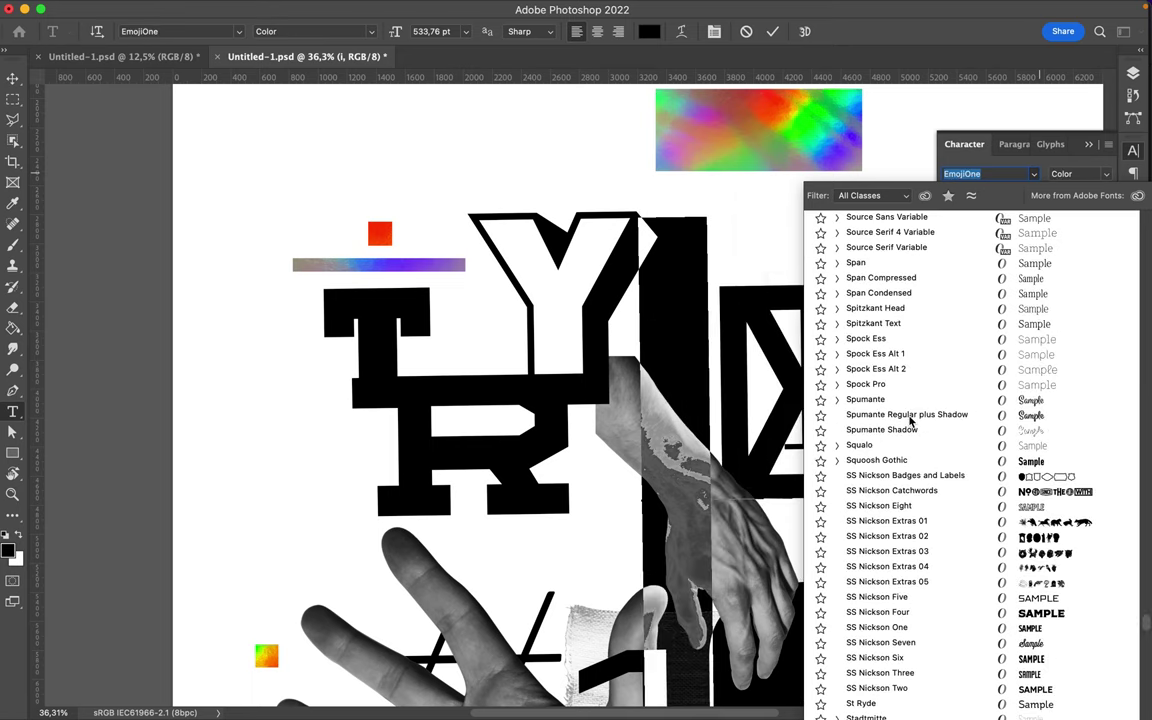
pyautogui.click(865, 384)
pyautogui.press('Escape')
# Step: Nudge the hand image and move the i slightly left and down
pyautogui.press('v')
pyautogui.moveTo(571, 431)
pyautogui.mouseDown()
pyautogui.moveTo(646, 455)
pyautogui.moveTo(620, 466)
pyautogui.mouseUp()
pyautogui.scroll(-5, 680, 380)
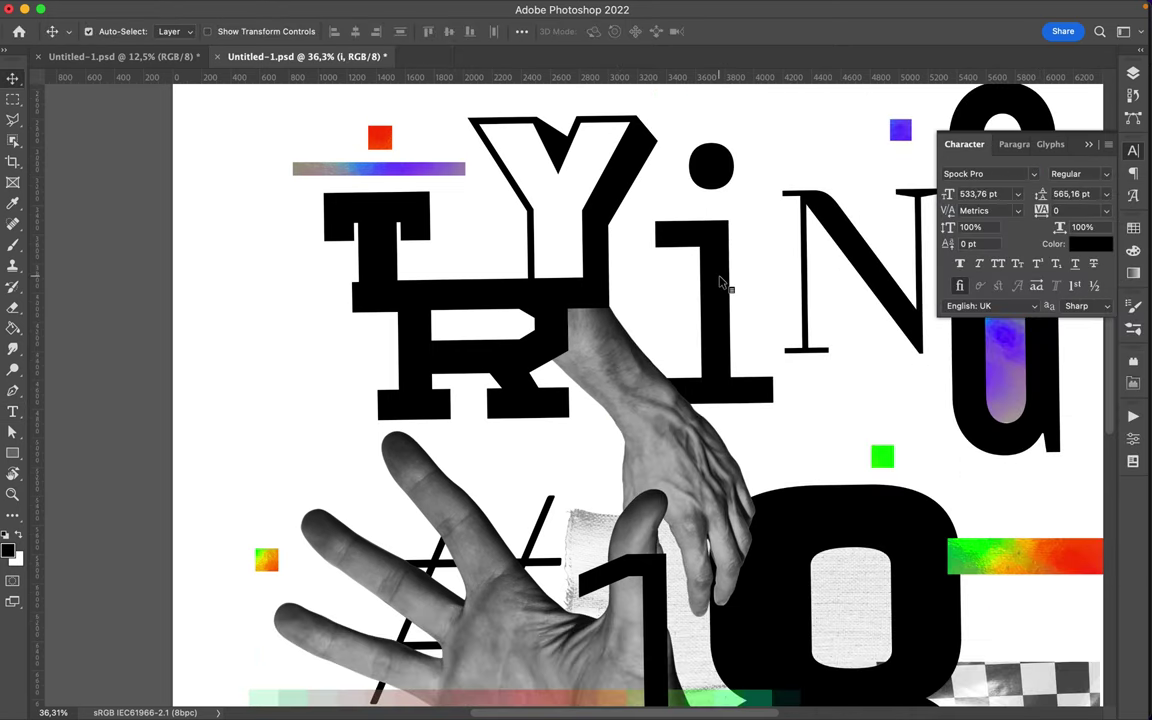
pyautogui.moveTo(718, 283)
pyautogui.mouseDown()
pyautogui.moveTo(688, 308)
pyautogui.moveTo(699, 288)
pyautogui.mouseUp()
pyautogui.click(1133, 73)
pyautogui.click(1133, 150)
# Step: Set the N in MADE Mirage and move it left and up
pyautogui.click(1034, 174)
pyautogui.scroll(-15, 983, 307)
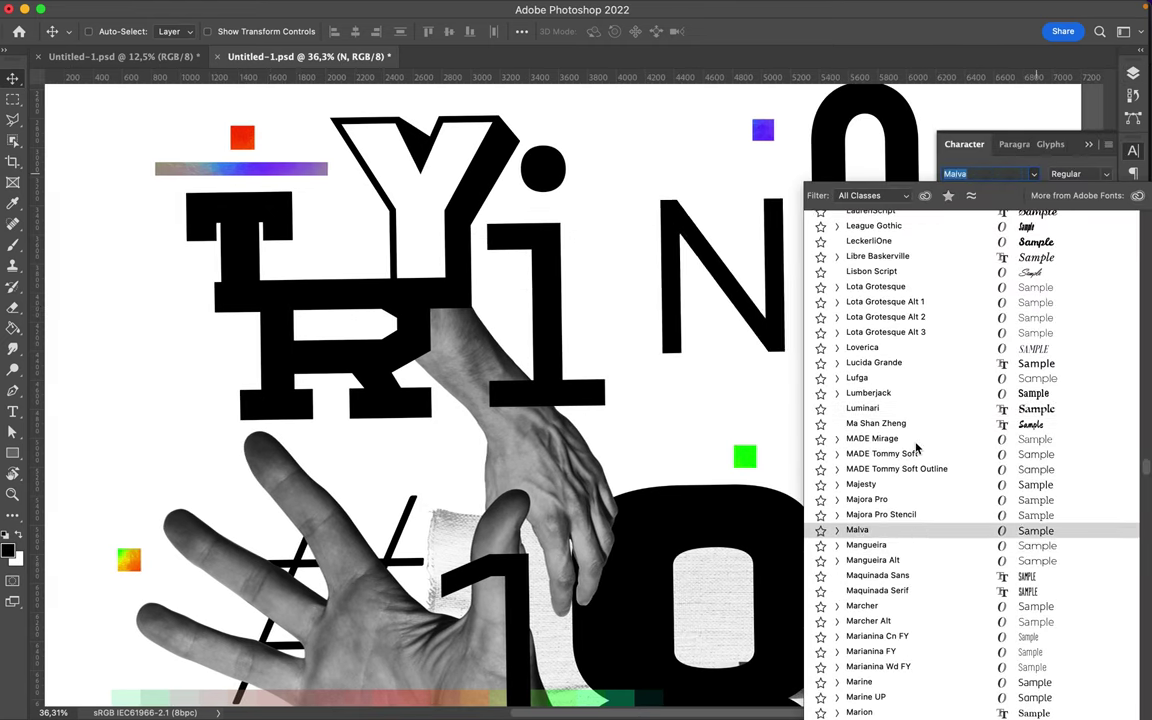
pyautogui.click(872, 438)
pyautogui.hotkey('ctrl', 't')
pyautogui.moveTo(775, 295); pyautogui.dragTo(715, 295)
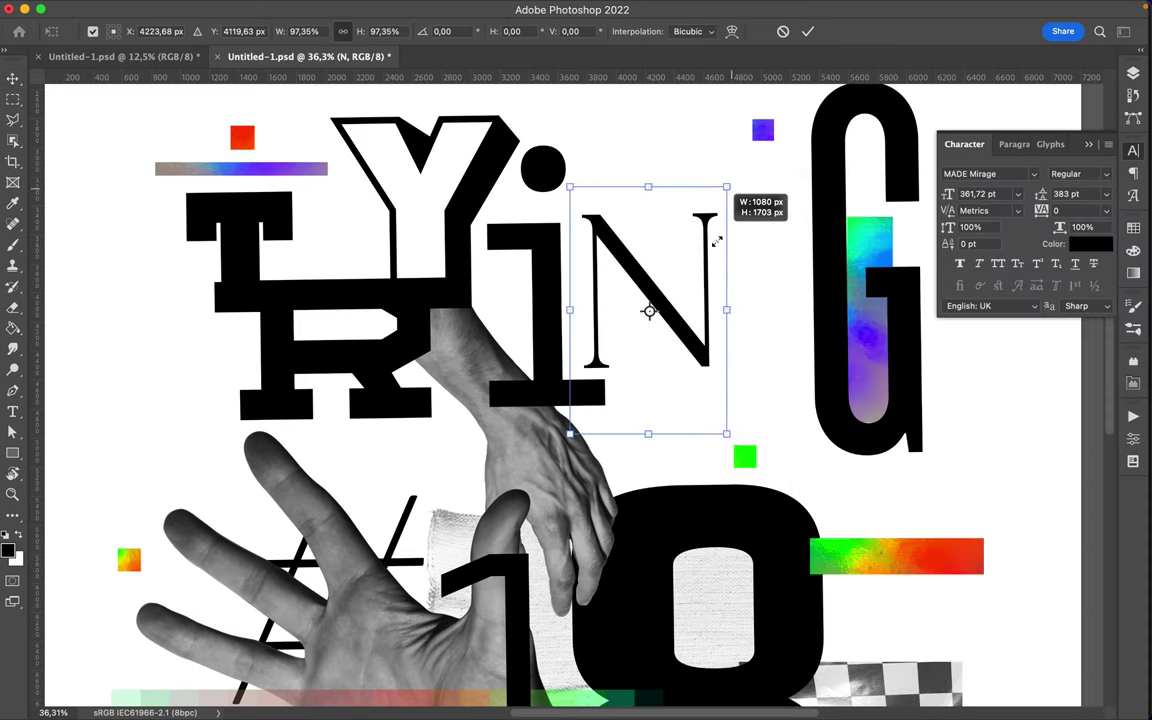
pyautogui.moveTo(655, 334); pyautogui.dragTo(630, 300)
pyautogui.scroll(3, 663, 270)
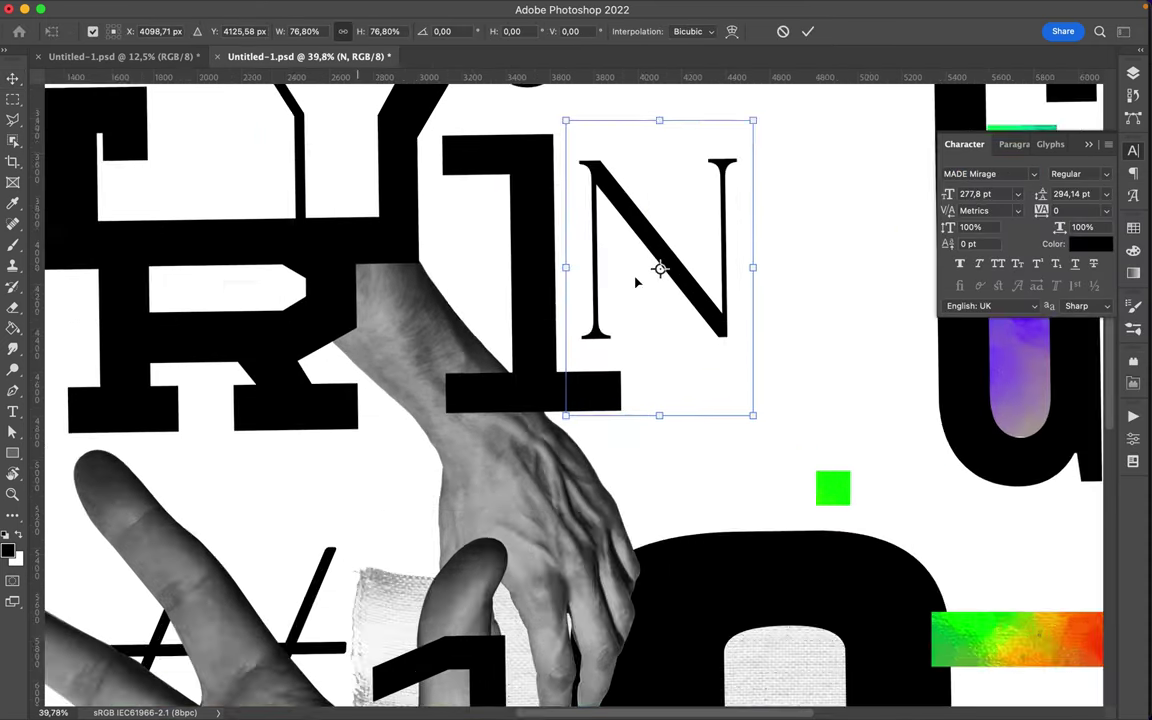
pyautogui.press('Return')
# Step: Resize the N and position it right beside the i
pyautogui.hotkey('ctrl', 't')
pyautogui.moveTo(730, 352); pyautogui.dragTo(596, 362)
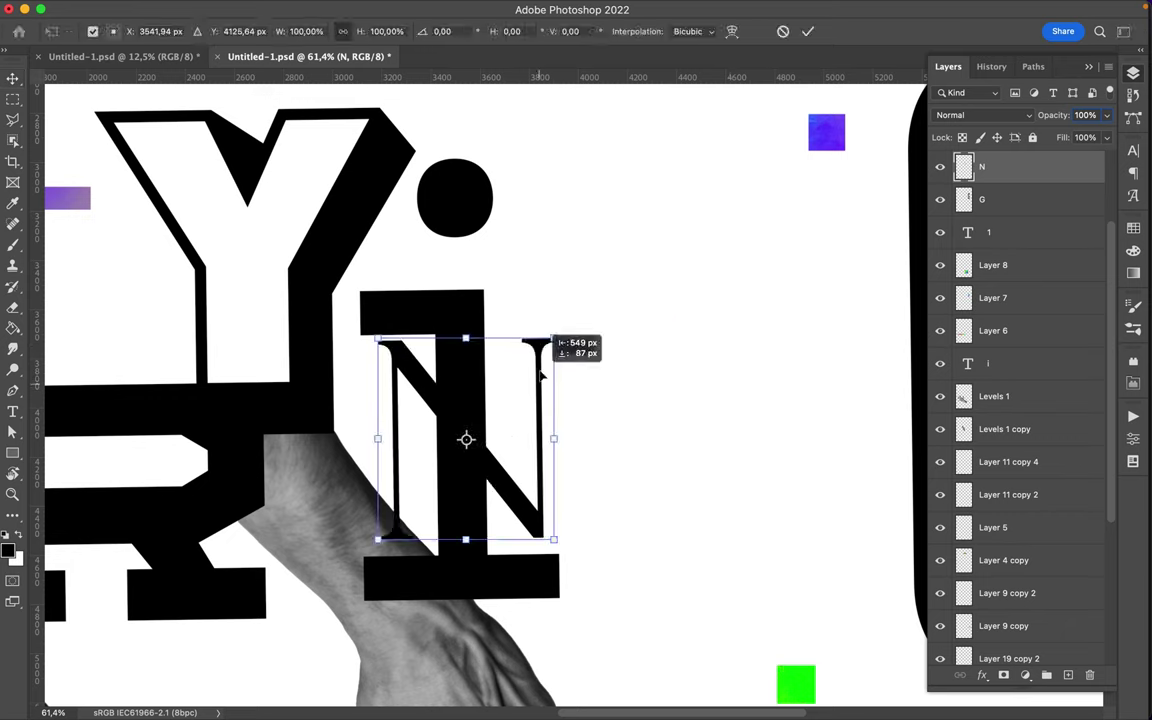
pyautogui.moveTo(555, 533); pyautogui.dragTo(571, 555)
pyautogui.press('Return')
pyautogui.moveTo(529, 475)
pyautogui.mouseDown()
pyautogui.moveTo(650, 475)
pyautogui.moveTo(638, 455)
pyautogui.moveTo(651, 457)
pyautogui.mouseUp()
pyautogui.scroll(-5, 651, 456)
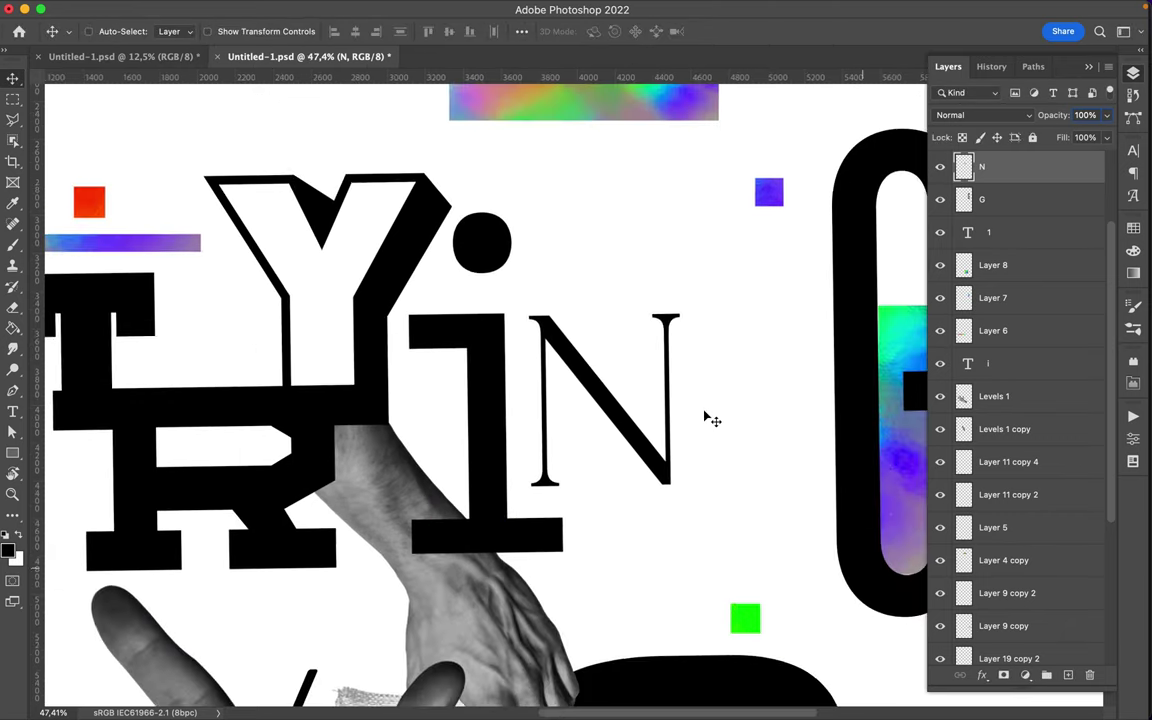
pyautogui.scroll(-5, 707, 417)
pyautogui.keyDown('ctrl'); pyautogui.click(730, 489); pyautogui.keyUp('ctrl')
# Step: Shift the G about 70 px right and place a copied letter beside the N as the new G
pyautogui.press('t')
pyautogui.click(546, 419)
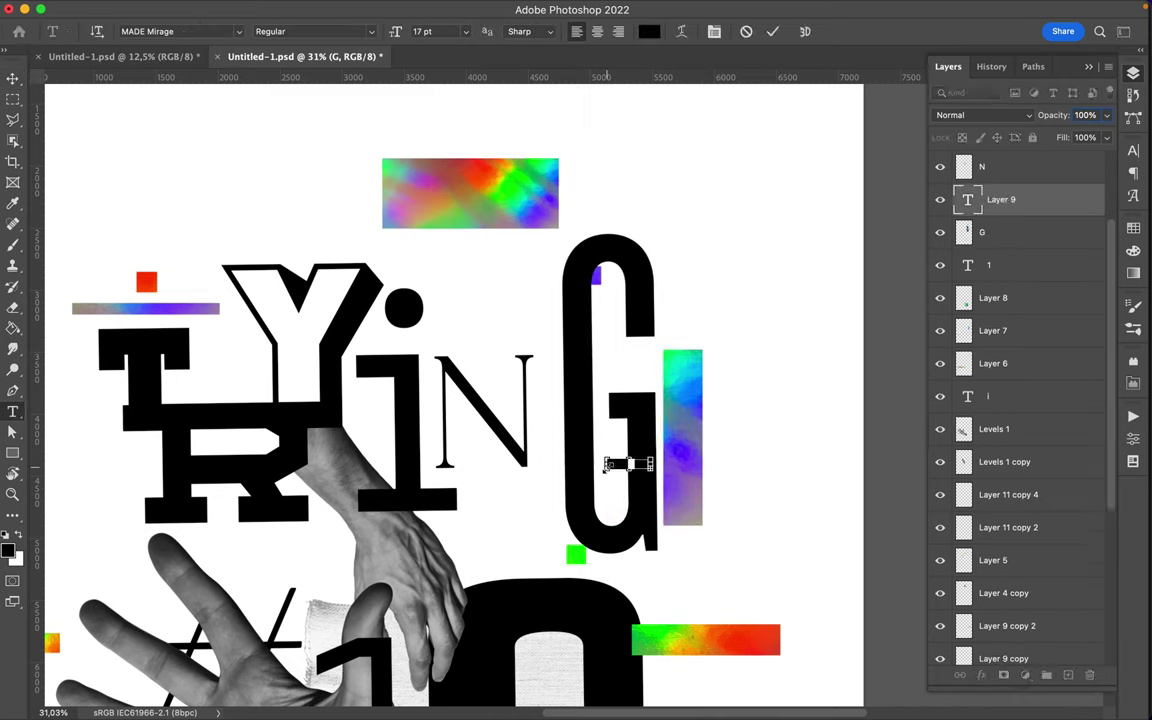
pyautogui.press('Escape')
pyautogui.moveTo(582, 463); pyautogui.dragTo(652, 463)
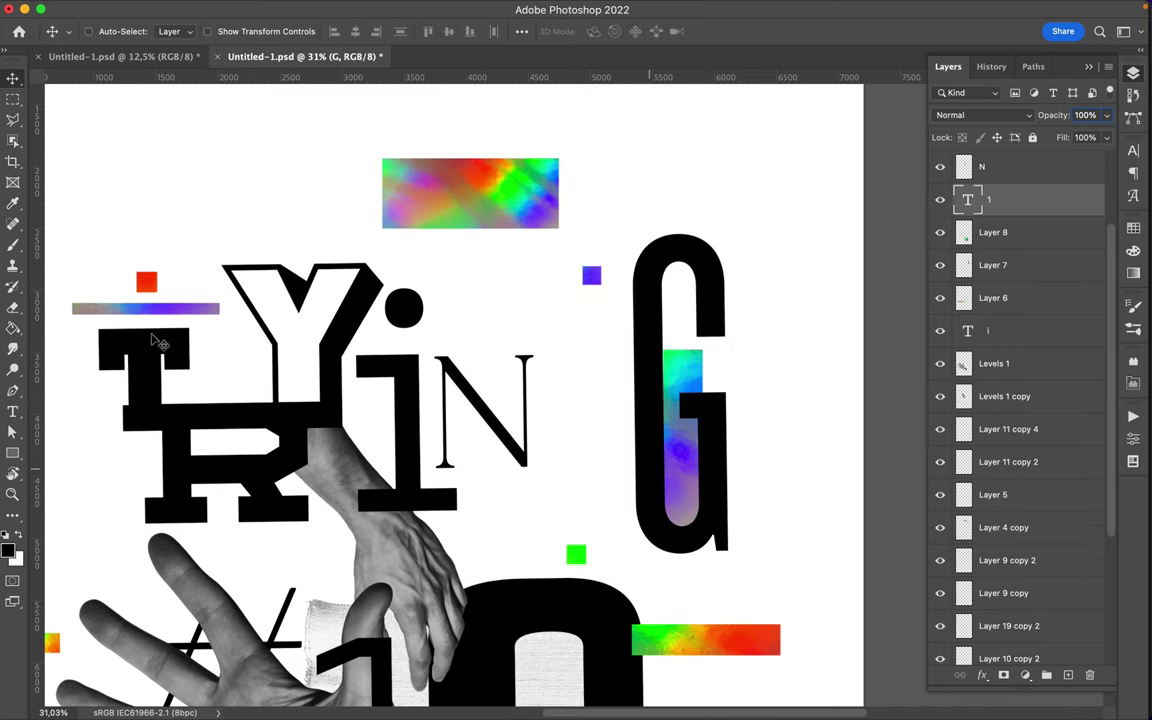
pyautogui.press('Delete')
pyautogui.keyDown('ctrl'); pyautogui.keyDown('alt'); pyautogui.moveTo(159, 337); pyautogui.dragTo(588, 346); pyautogui.keyUp('alt'); pyautogui.keyUp('ctrl')
pyautogui.click(545, 370)
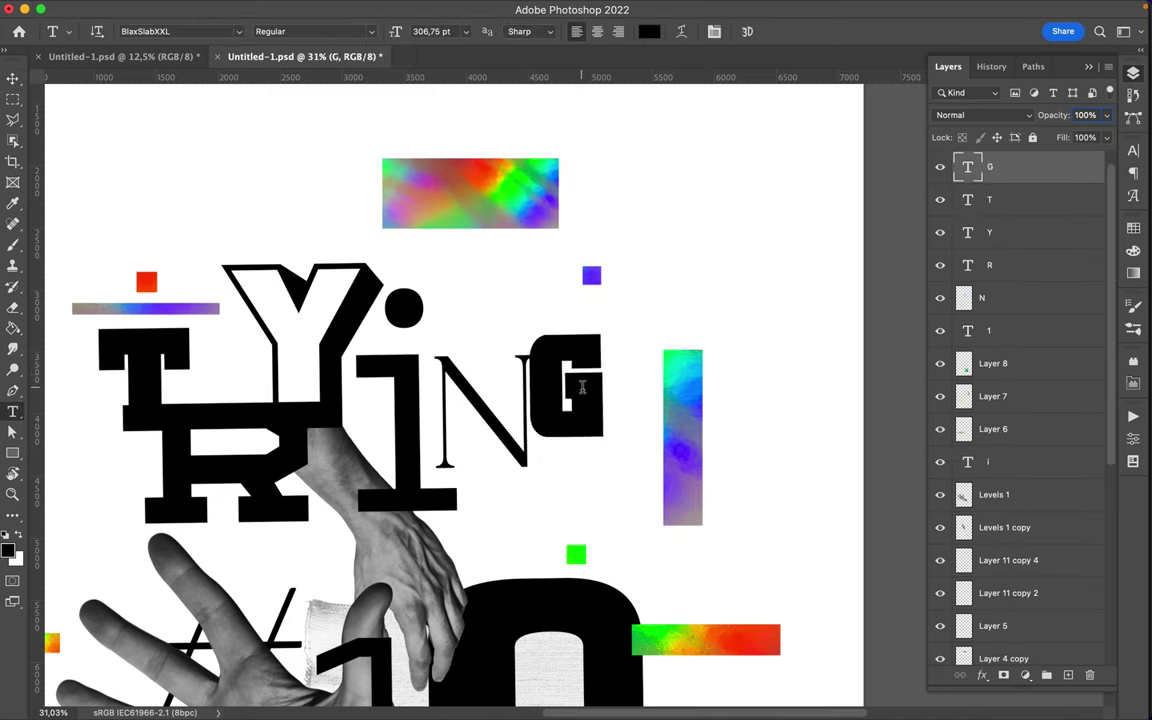
pyautogui.click(13, 78)
# Step: Set the G in Core Magic Wand3
pyautogui.click(1133, 150)
pyautogui.click(1034, 173)
pyautogui.scroll(-10, 960, 615)
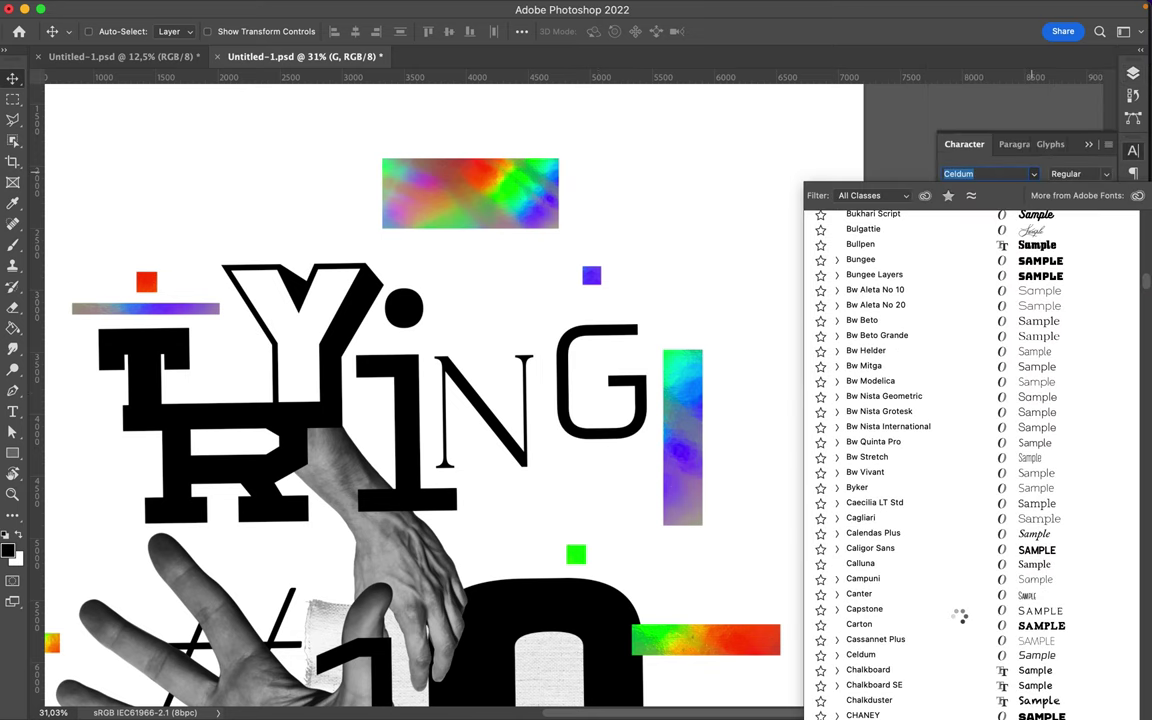
pyautogui.scroll(-2, 960, 615)
pyautogui.scroll(-15, 962, 590)
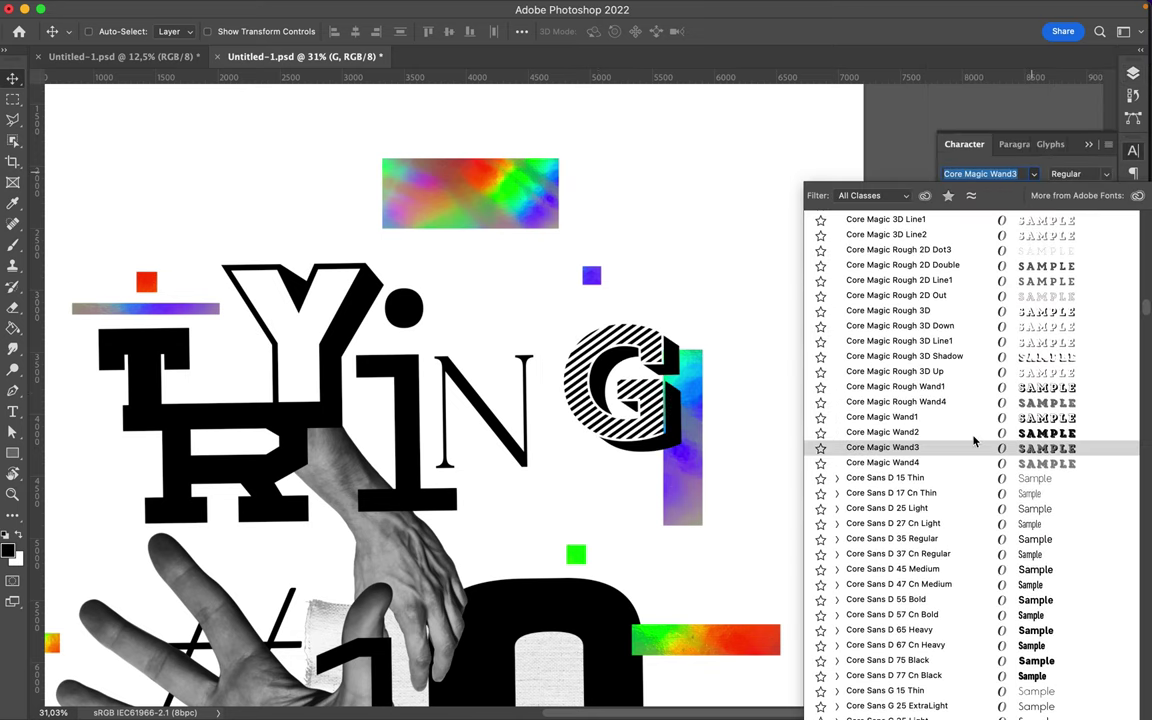
pyautogui.click(975, 447)
# Step: Enlarge the G to 614.39 pt and nudge it into place right of the N
pyautogui.hotkey('ctrl', 't')
pyautogui.moveTo(648, 438); pyautogui.dragTo(622, 462)
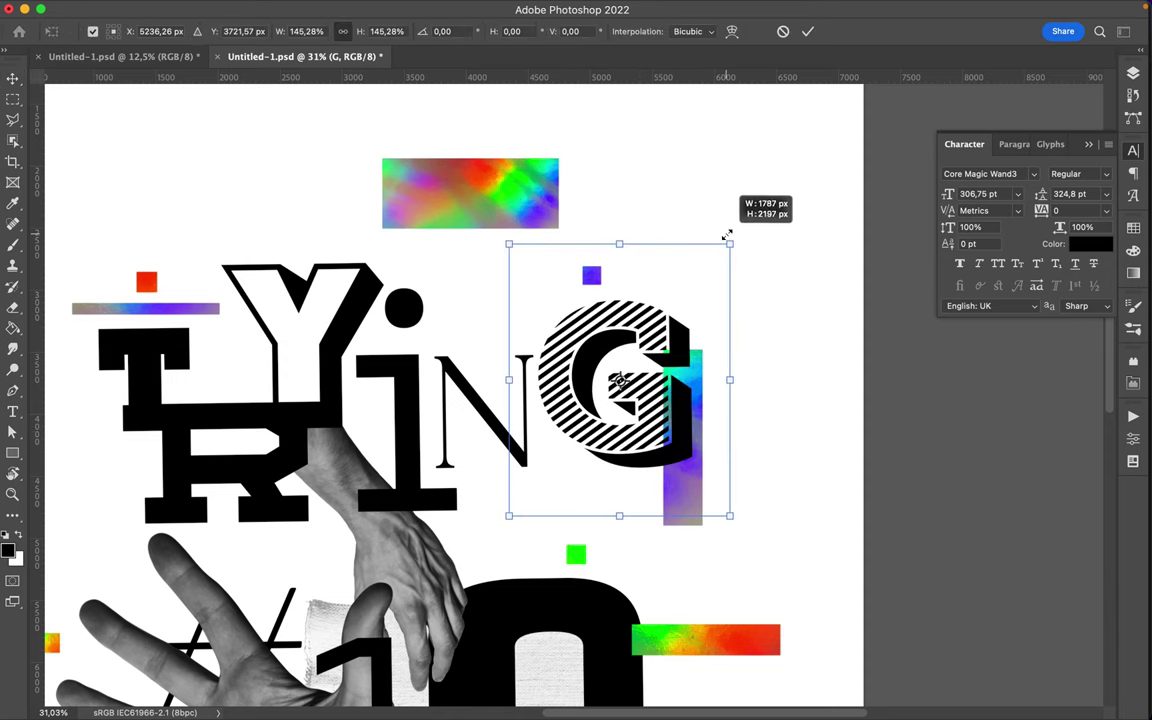
pyautogui.moveTo(709, 265); pyautogui.dragTo(728, 237)
pyautogui.moveTo(730, 522); pyautogui.dragTo(841, 601)
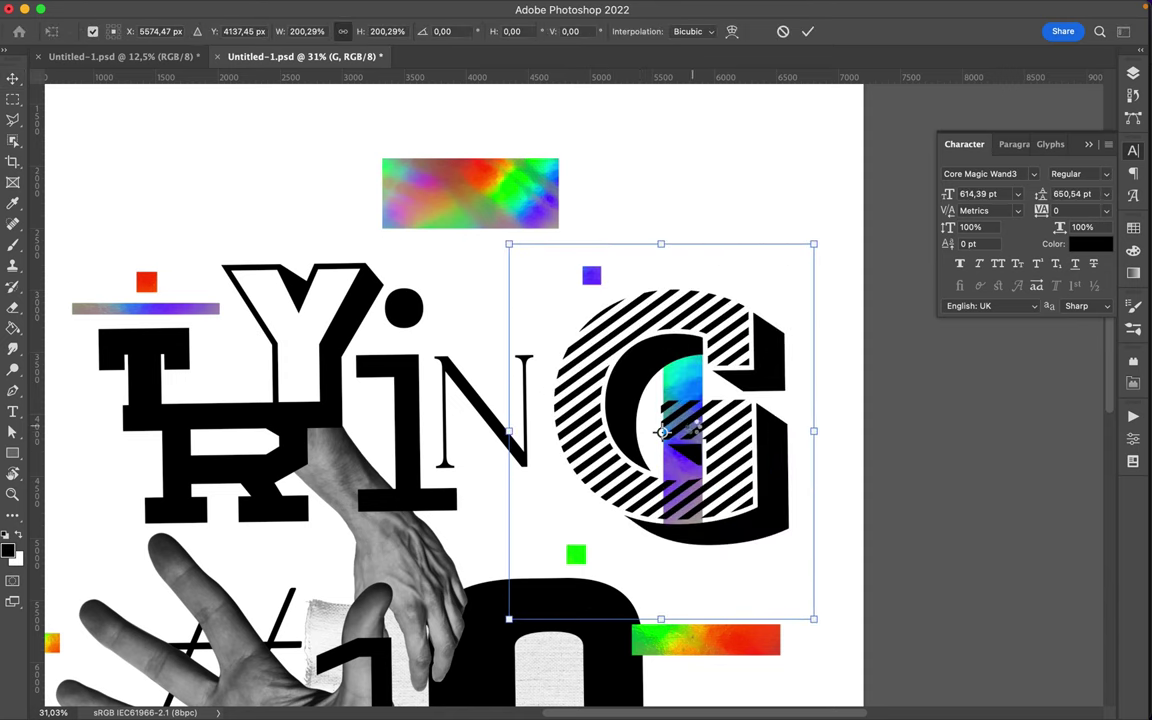
pyautogui.press('Return')
pyautogui.moveTo(661, 432); pyautogui.dragTo(650, 429)
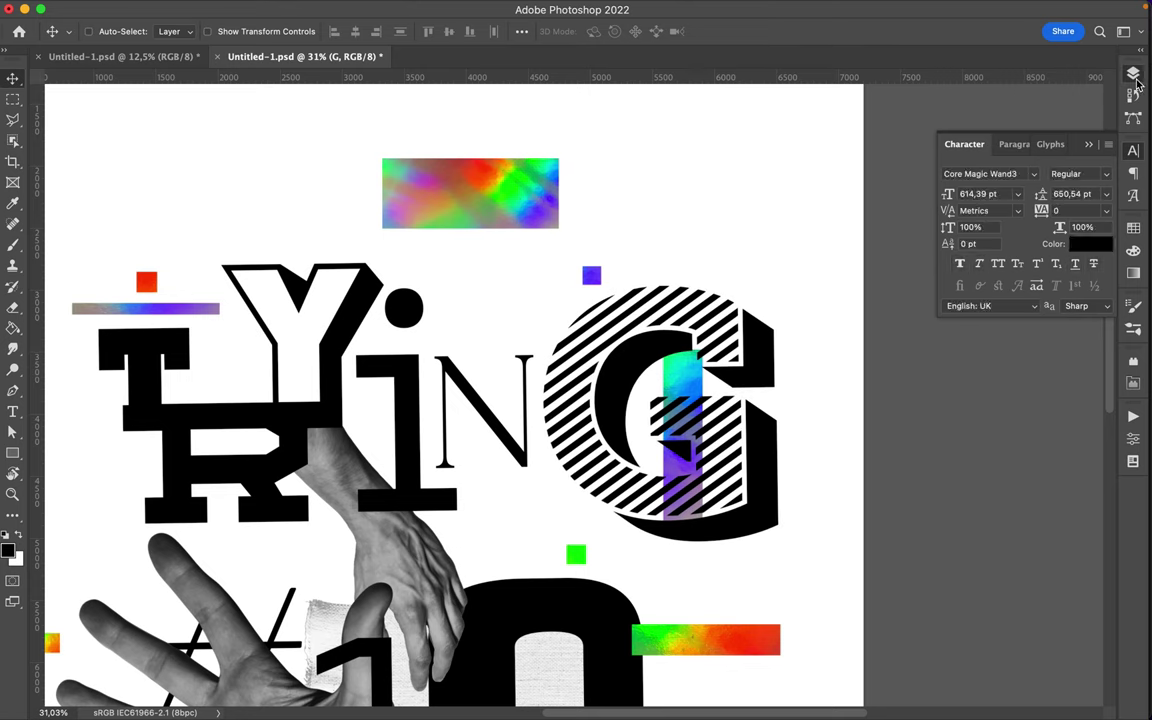
# Step: Move the blue-purple gradient strip up onto the G's right side
pyautogui.click(1133, 73)
pyautogui.rightClick(990, 283)
pyautogui.press('Escape')
pyautogui.moveTo(680, 386); pyautogui.dragTo(728, 343)
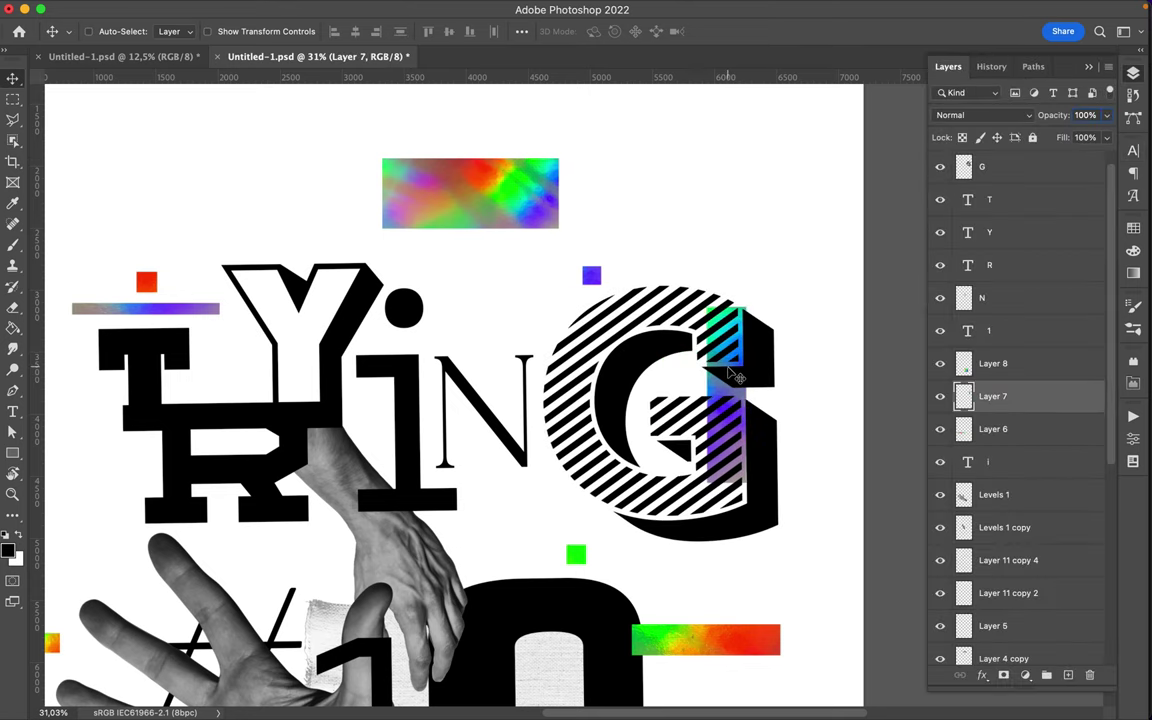
# Step: Reposition the small purple square and the two gradient strips
pyautogui.scroll(5, 781, 281)
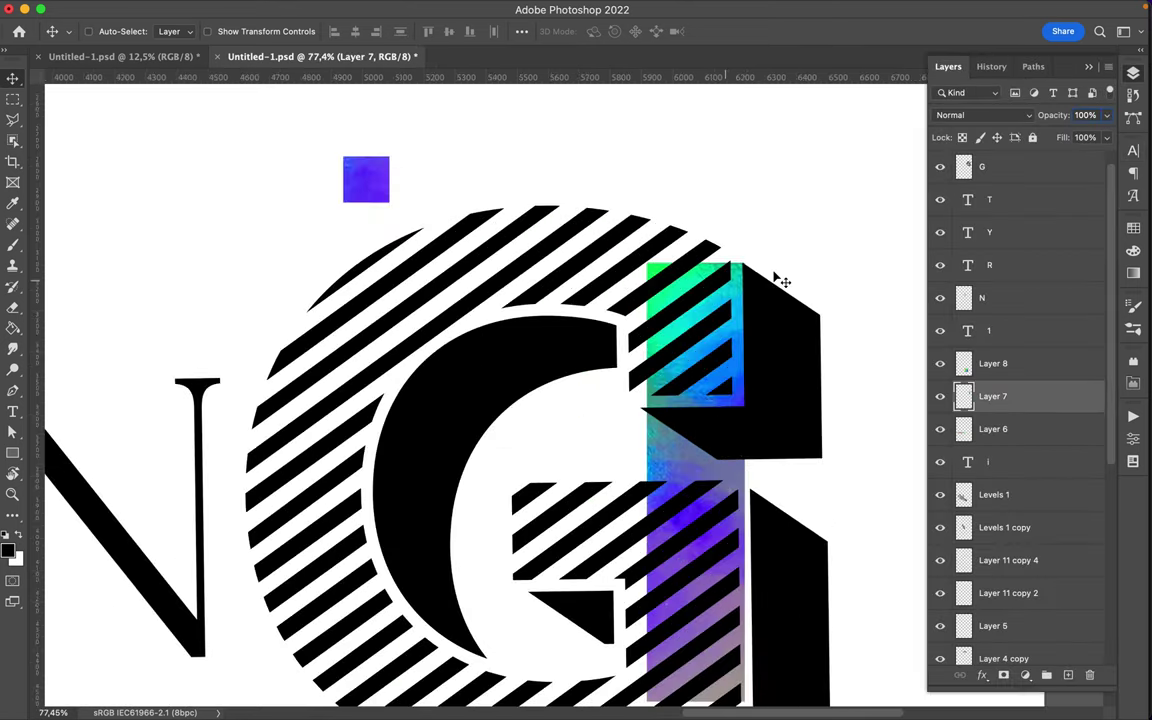
pyautogui.scroll(-2, 781, 281)
pyautogui.scroll(-2, 779, 277)
pyautogui.scroll(-1, 779, 276)
pyautogui.moveTo(608, 254); pyautogui.dragTo(552, 300)
pyautogui.moveTo(362, 276)
pyautogui.mouseDown()
pyautogui.moveTo(407, 237)
pyautogui.moveTo(304, 207)
pyautogui.mouseUp()
pyautogui.moveTo(551, 208); pyautogui.dragTo(492, 265)
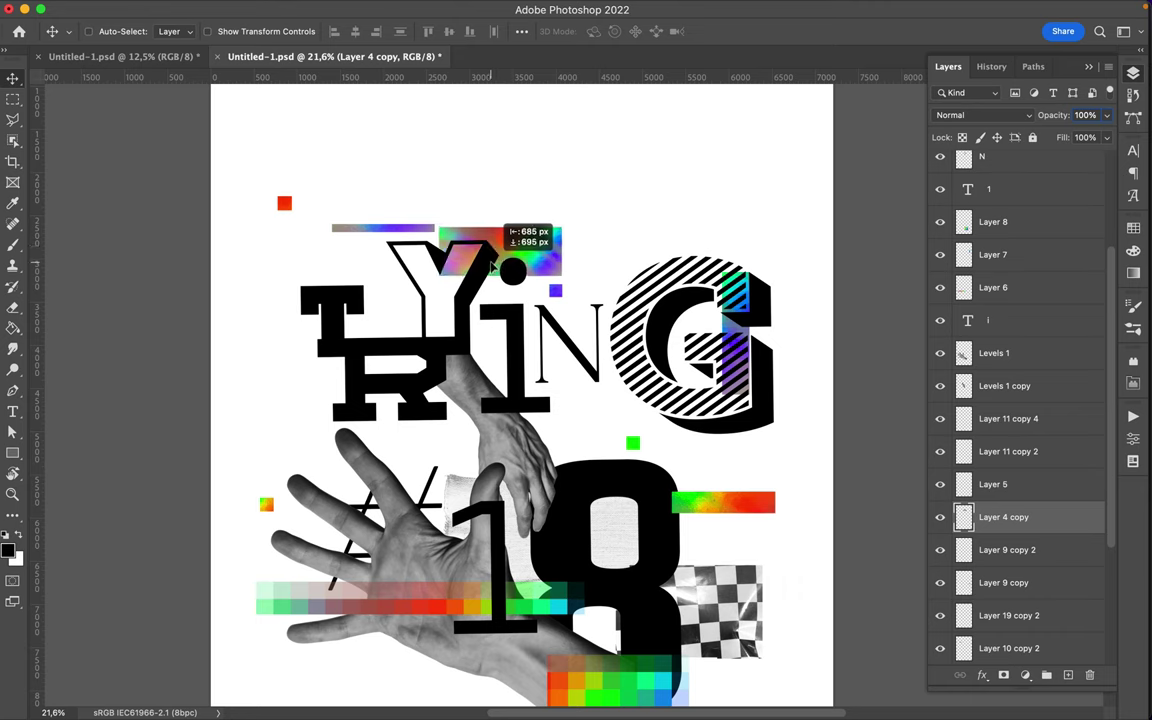
# Step: Set the # text layer in Futura
pyautogui.scroll(-2, 493, 263)
pyautogui.click(990, 189)
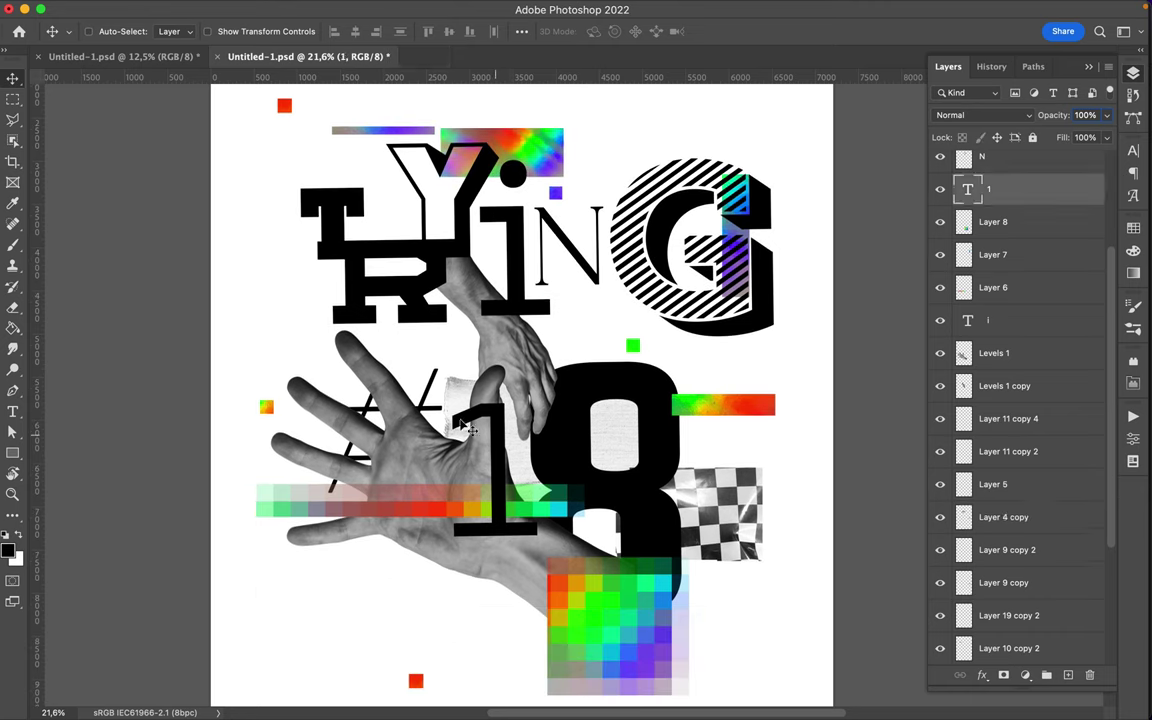
pyautogui.scroll(-1, 1010, 450)
pyautogui.click(990, 650)
pyautogui.click(1133, 150)
pyautogui.click(1010, 178)
pyautogui.click(960, 174)
pyautogui.scroll(-10, 985, 390)
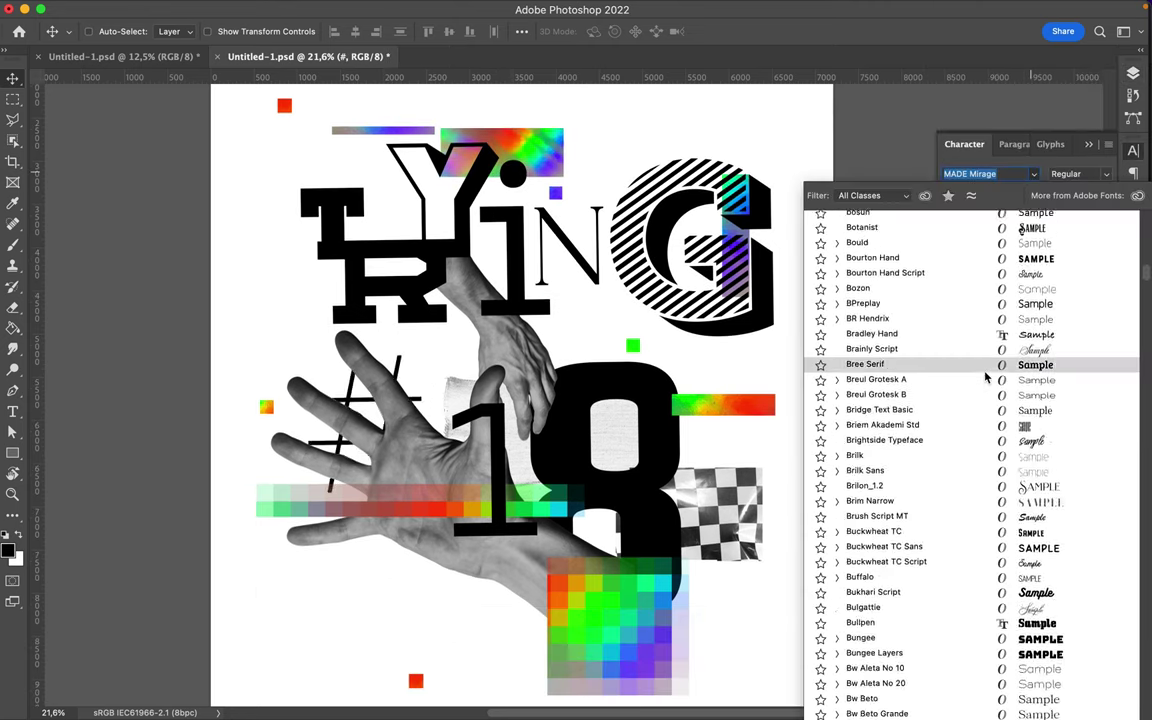
pyautogui.scroll(-10, 985, 390)
pyautogui.scroll(-15, 985, 352)
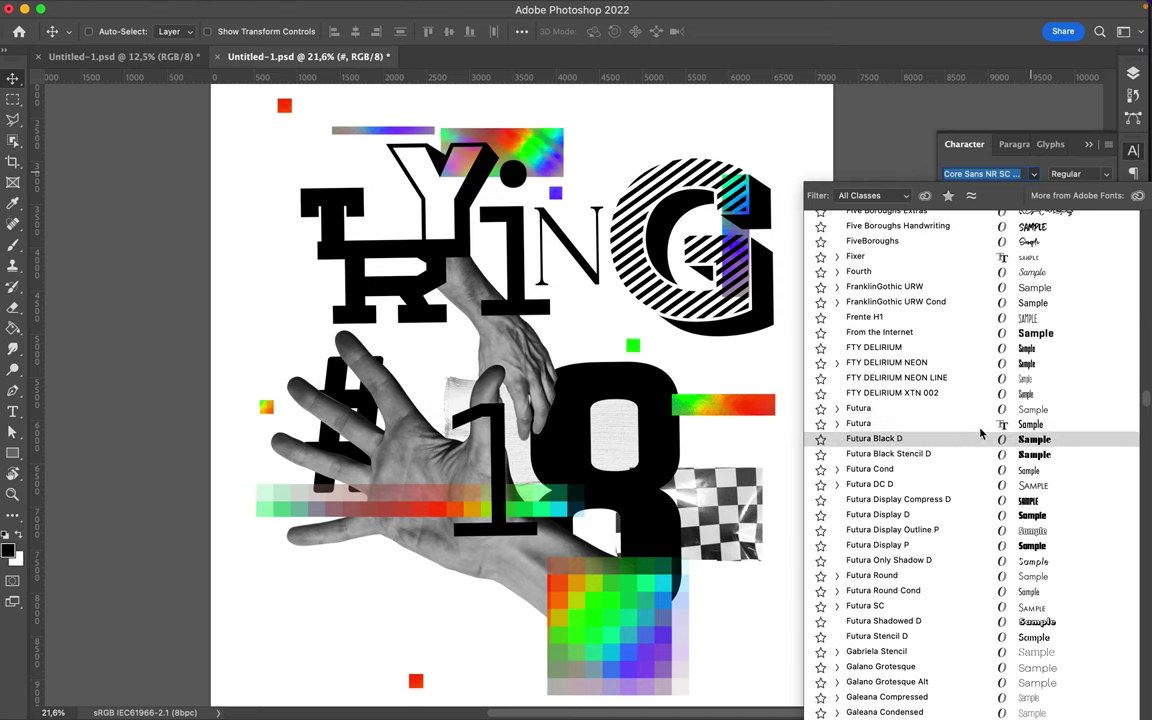
pyautogui.click(973, 408)
# Step: Select the Levels 1 layer mask and choose a Hard Round brush
pyautogui.press('F7')
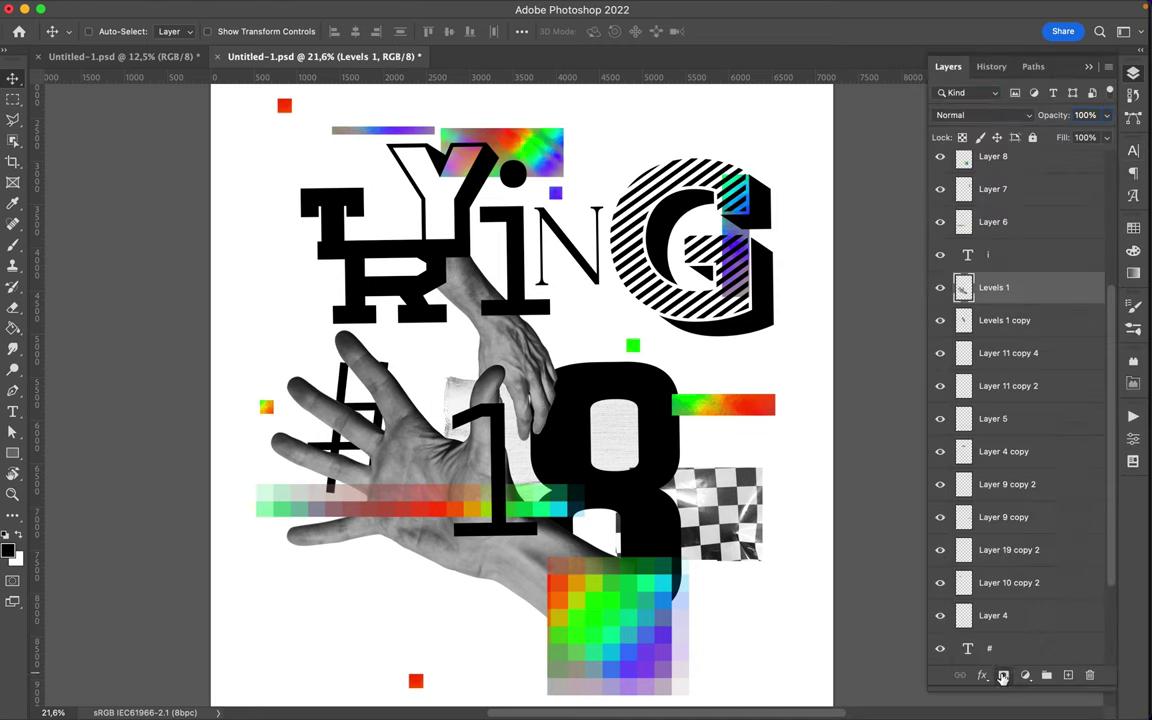
pyautogui.click(993, 287)
pyautogui.press('b')
pyautogui.scroll(3, 560, 378)
pyautogui.rightClick(337, 425)
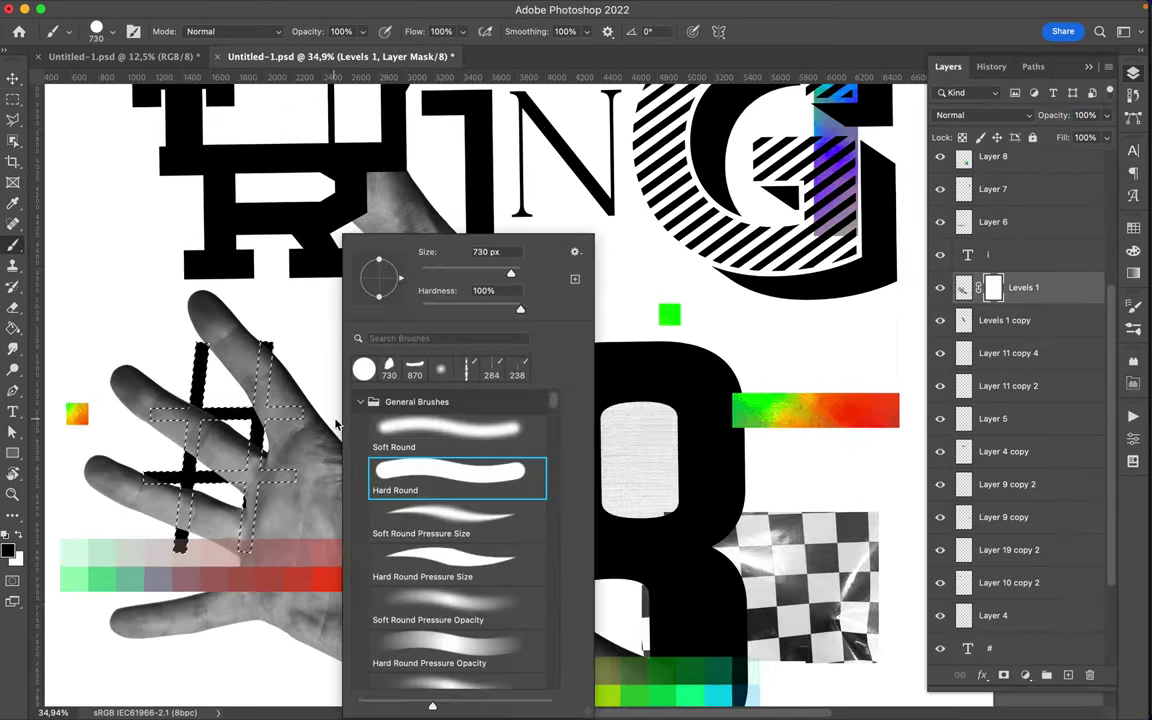
pyautogui.press('Return')
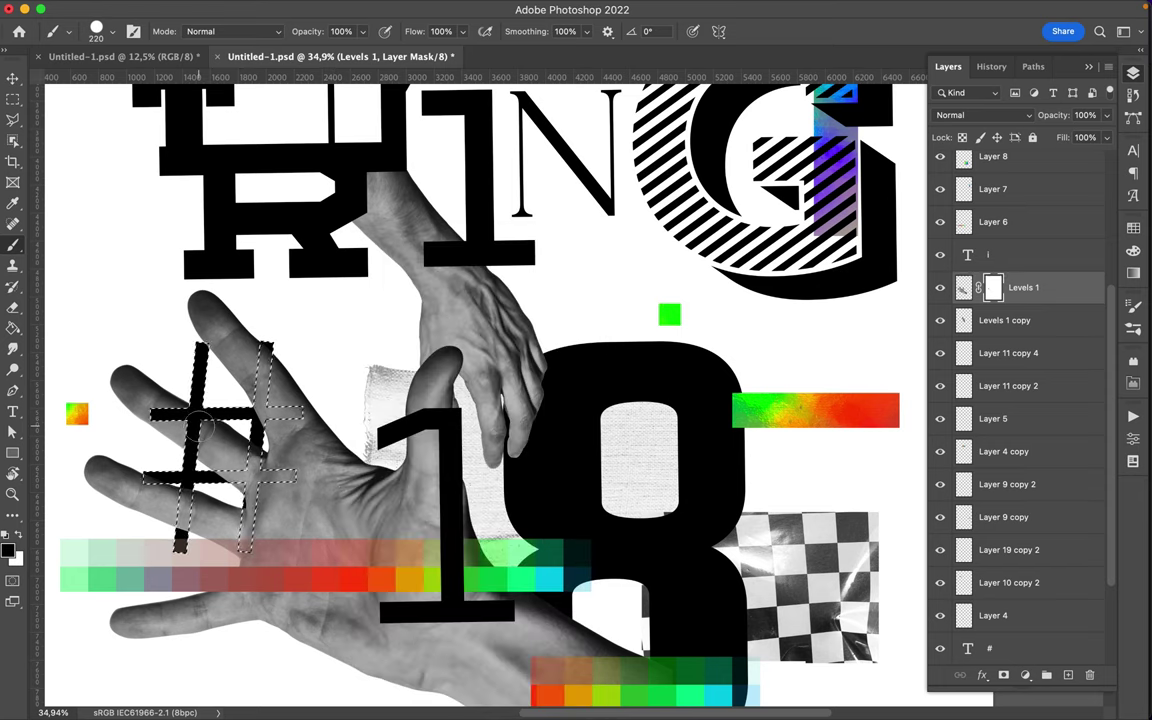
pyautogui.scroll(-1, 420, 346)
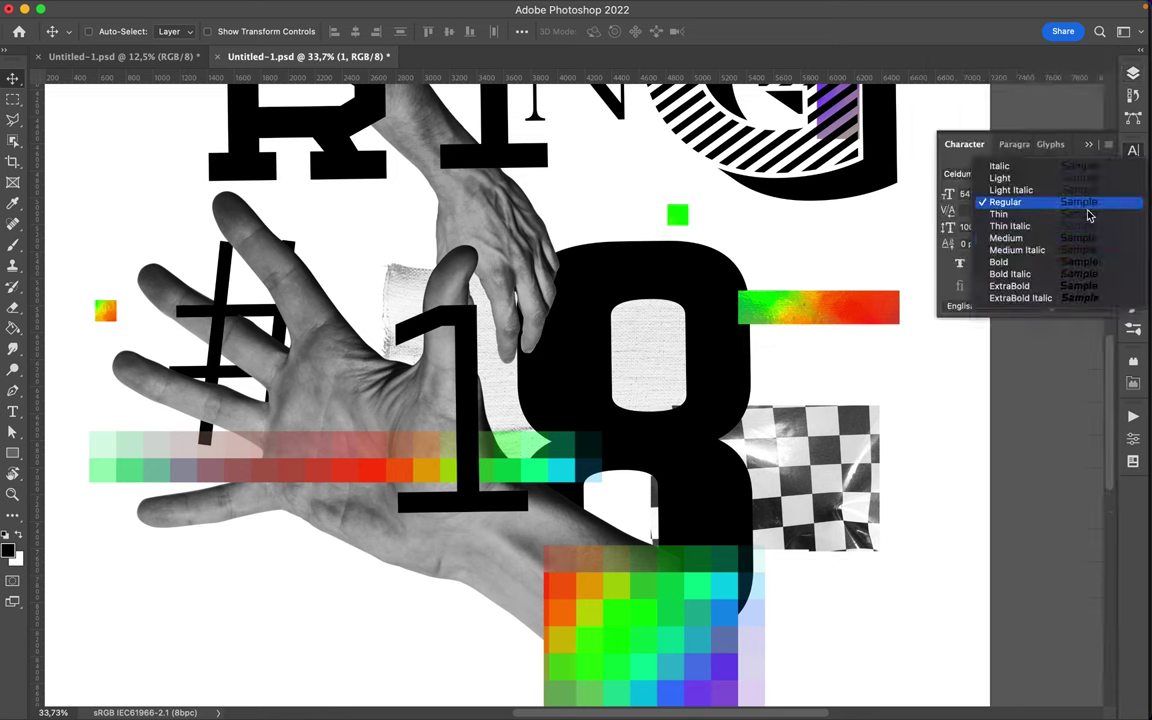
# Step: Make the 1 ExtraBold and move it down-left; set the 8 in Futura Black D at about 114%
pyautogui.click(1060, 287)
pyautogui.moveTo(473, 447); pyautogui.dragTo(447, 521)
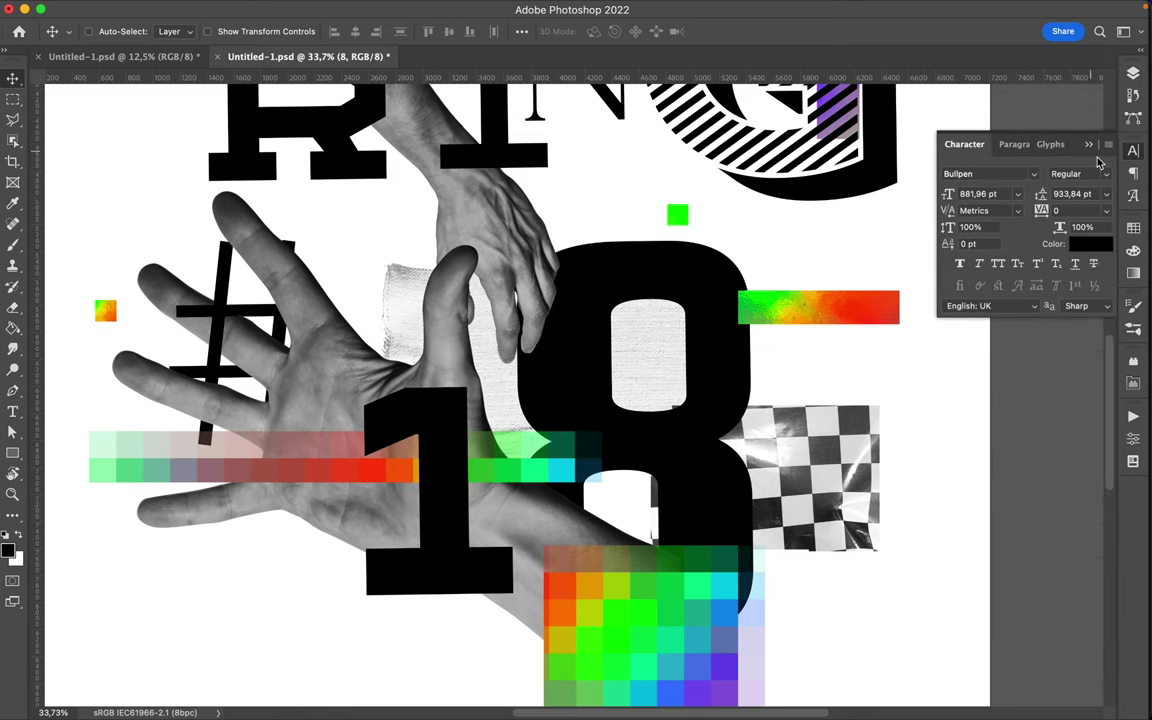
pyautogui.click(1033, 173)
pyautogui.scroll(-10, 970, 360)
pyautogui.scroll(-2, 970, 360)
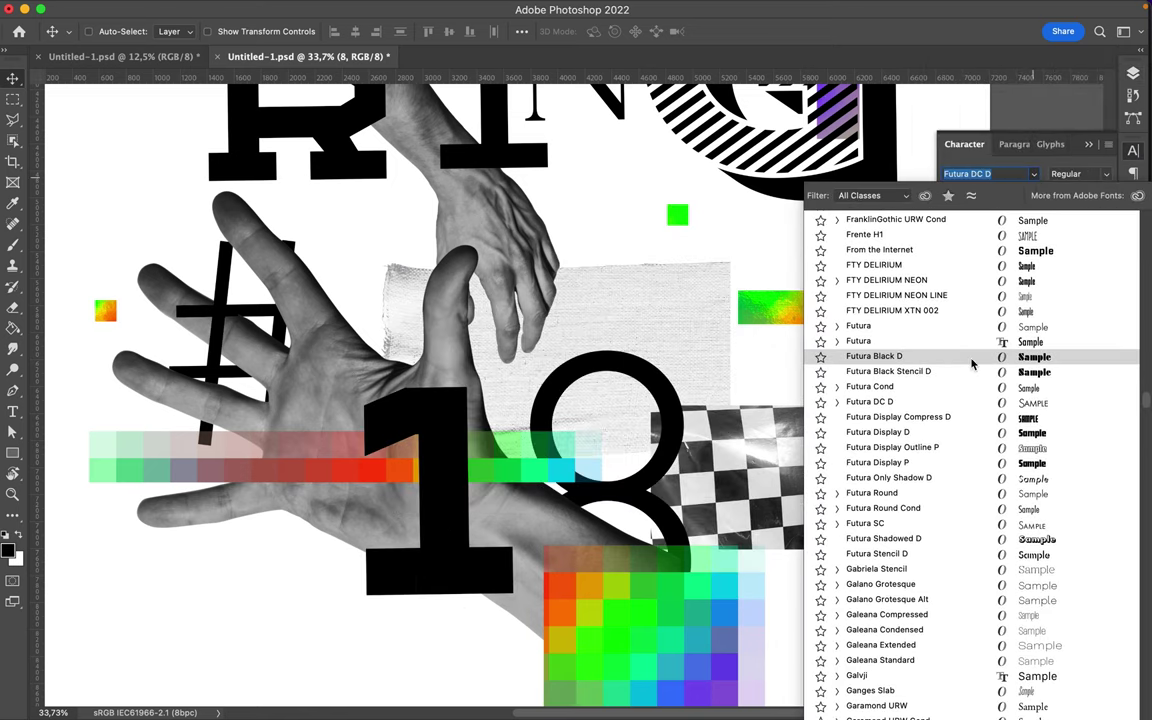
pyautogui.click(971, 364)
pyautogui.hotkey('ctrl', 't')
pyautogui.moveTo(827, 190); pyautogui.dragTo(848, 153)
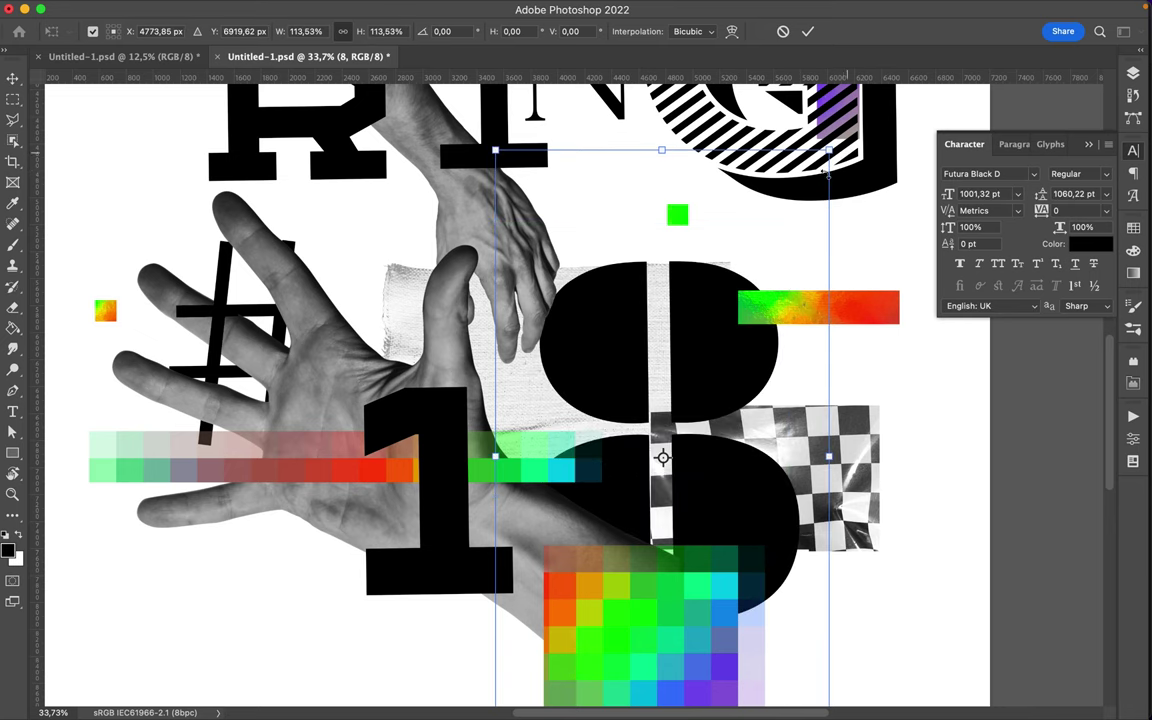
pyautogui.press('Return')
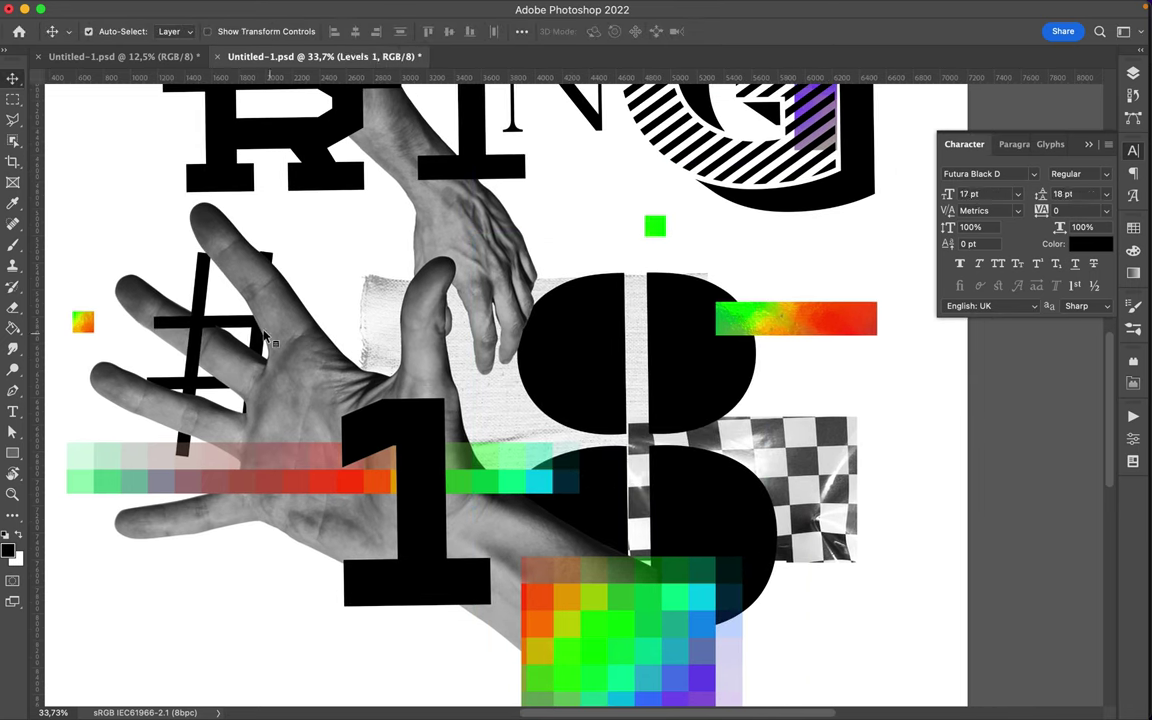
# Step: Move the left hand lower and shift the pixel grid to the left
pyautogui.moveTo(264, 287)
pyautogui.mouseDown()
pyautogui.moveTo(265, 330)
pyautogui.moveTo(220, 390)
pyautogui.mouseUp()
pyautogui.scroll(-3, 400, 450)
pyautogui.moveTo(630, 570); pyautogui.dragTo(553, 578)
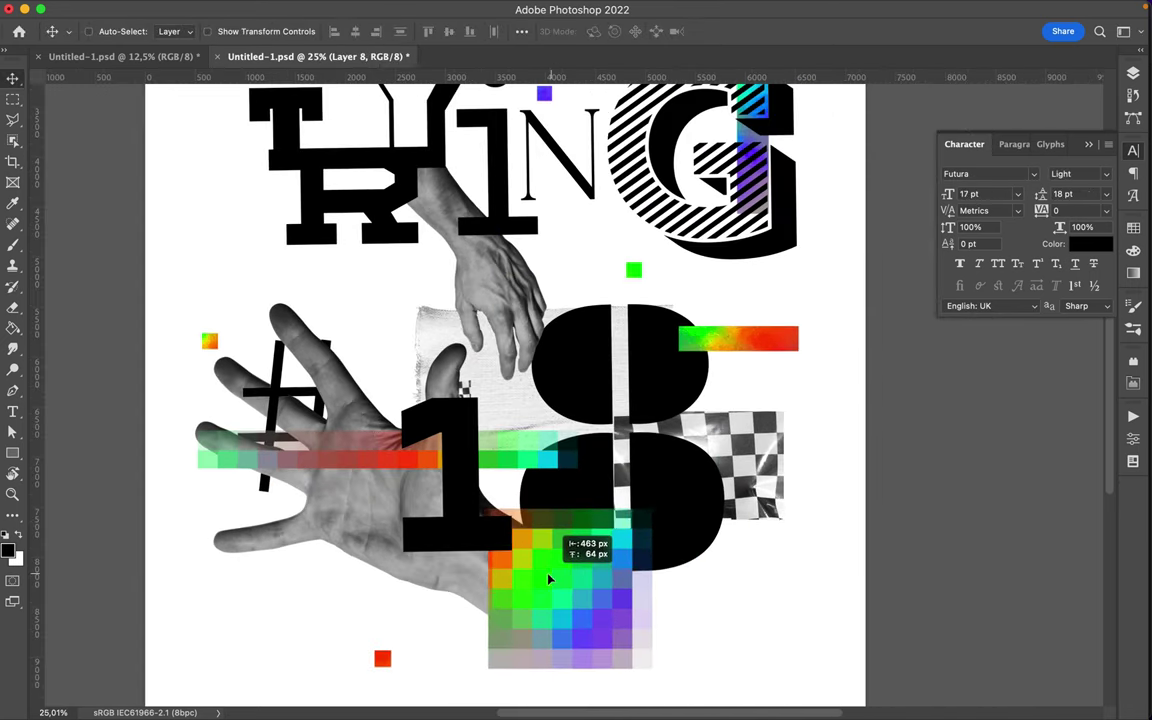
pyautogui.doubleClick(507, 570)
pyautogui.press('Escape')
pyautogui.click(1133, 73)
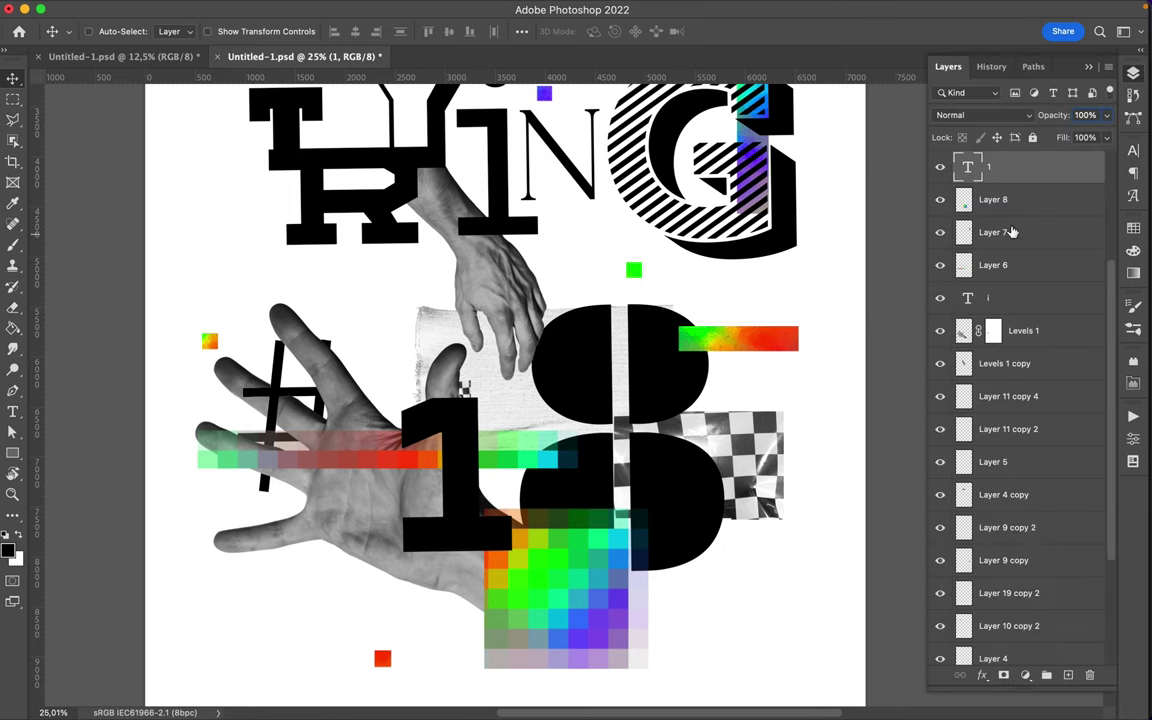
# Step: Restack the 1 above Levels 1 and duplicate the pixel grid to the right
pyautogui.moveTo(995, 297); pyautogui.dragTo(997, 292)
pyautogui.moveTo(470, 480); pyautogui.dragTo(447, 540)
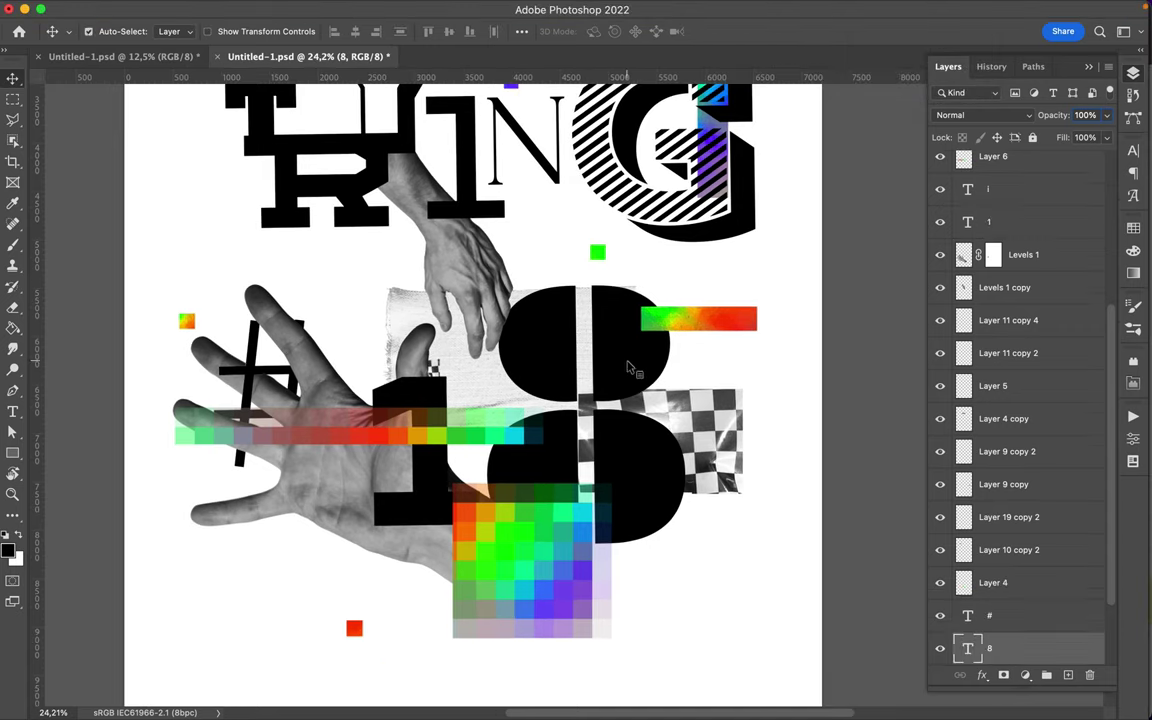
pyautogui.keyDown('alt'); pyautogui.moveTo(605, 545); pyautogui.dragTo(742, 390); pyautogui.keyUp('alt')
# Step: Liquify the pixel grid copy into a swirl and place it behind the hand, higher up
pyautogui.click(372, 10)
pyautogui.click(455, 190)
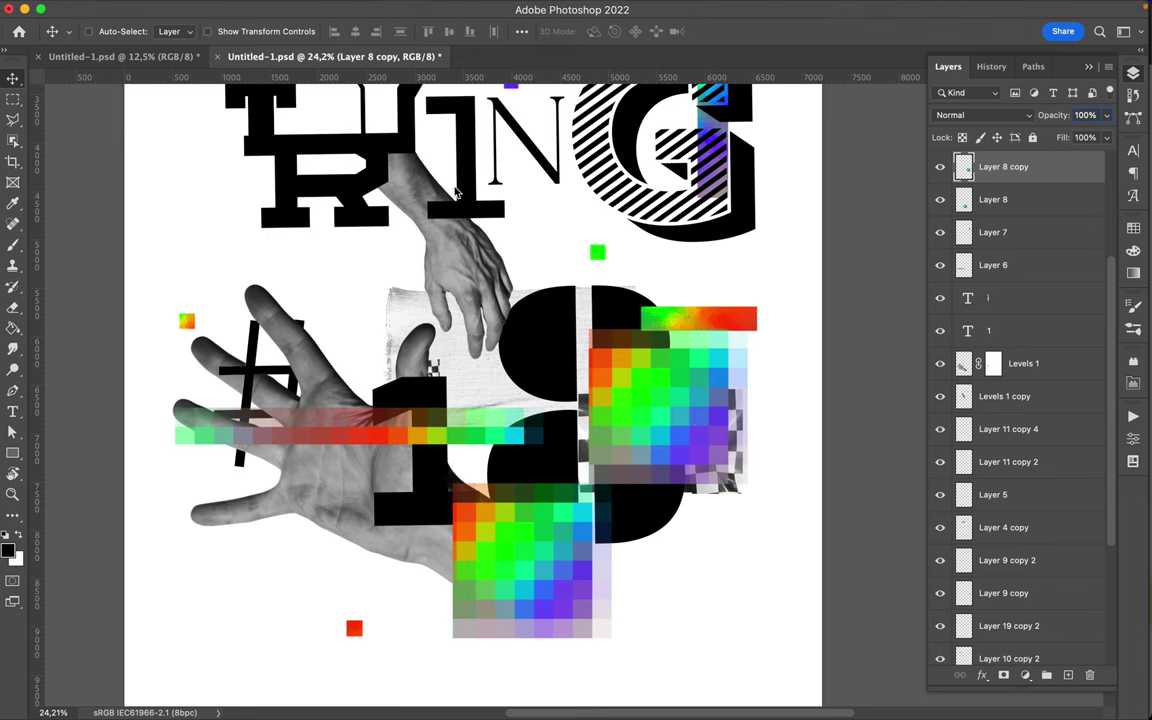
pyautogui.moveTo(500, 430)
pyautogui.mouseDown()
pyautogui.moveTo(273, 206)
pyautogui.moveTo(520, 330)
pyautogui.moveTo(410, 300)
pyautogui.moveTo(296, 437)
pyautogui.moveTo(231, 193)
pyautogui.moveTo(312, 261)
pyautogui.moveTo(300, 370)
pyautogui.moveTo(400, 210)
pyautogui.moveTo(330, 300)
pyautogui.moveTo(503, 295)
pyautogui.moveTo(424, 494)
pyautogui.moveTo(257, 463)
pyautogui.moveTo(320, 260)
pyautogui.moveTo(360, 298)
pyautogui.mouseUp()
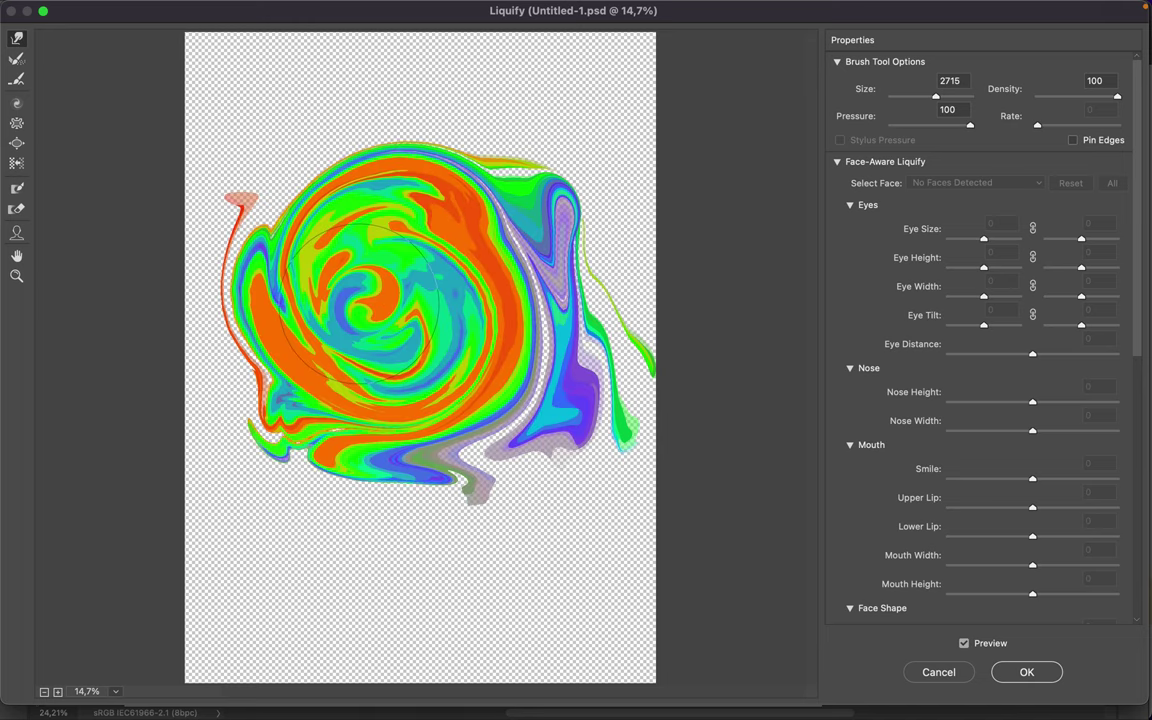
pyautogui.hotkey('ctrl', '0')
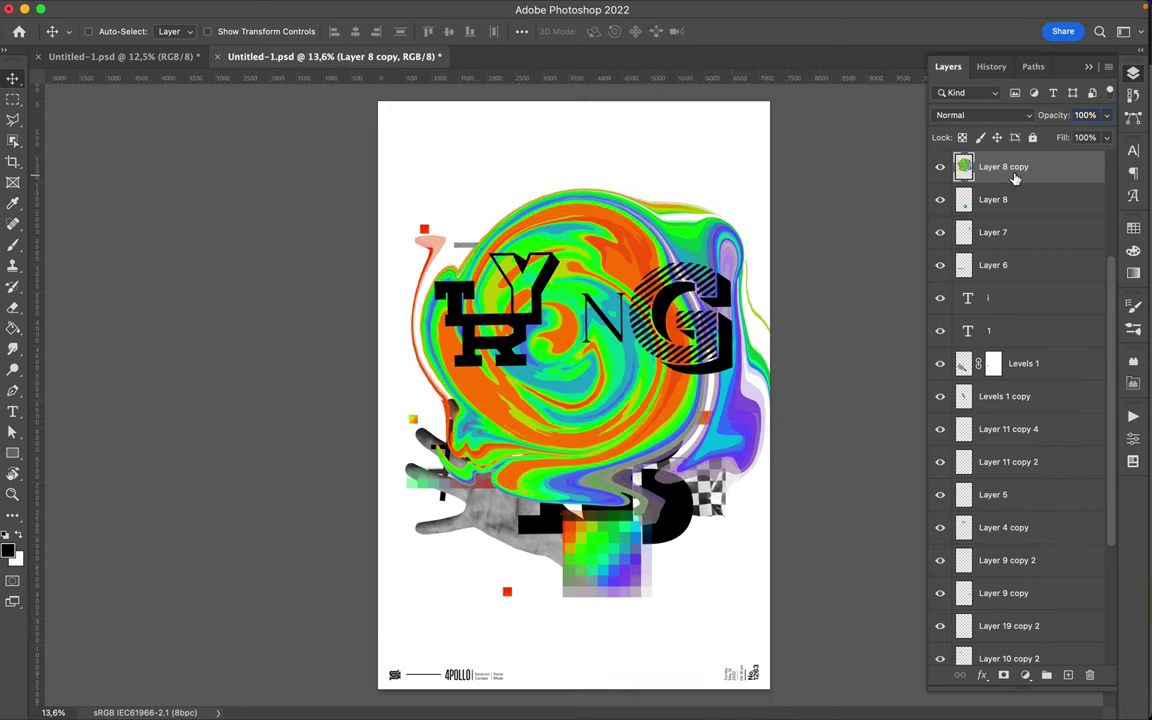
pyautogui.moveTo(1010, 165); pyautogui.dragTo(1000, 610)
pyautogui.moveTo(619, 264)
pyautogui.mouseDown()
pyautogui.moveTo(559, 193)
pyautogui.moveTo(559, 167)
pyautogui.moveTo(600, 322)
pyautogui.moveTo(710, 382)
pyautogui.moveTo(655, 265)
pyautogui.moveTo(690, 291)
pyautogui.mouseUp()
# Step: Copy a circle of the swirl to a new layer, shrink it, then delete it
pyautogui.press('m')
pyautogui.hotkey('ctrl', 'j')
pyautogui.press('v')
pyautogui.click(940, 656)
pyautogui.hotkey('ctrl', 't')
pyautogui.moveTo(523, 350); pyautogui.dragTo(590, 232)
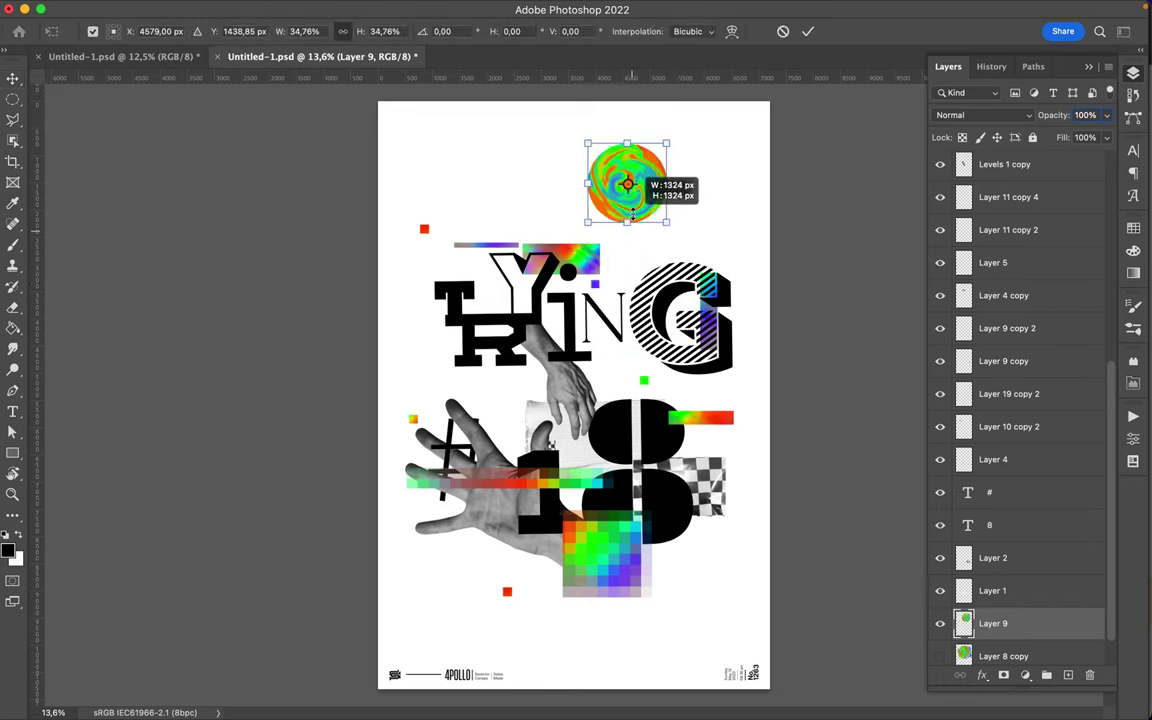
pyautogui.press('Return')
pyautogui.moveTo(675, 240); pyautogui.dragTo(672, 262)
pyautogui.press('Delete')
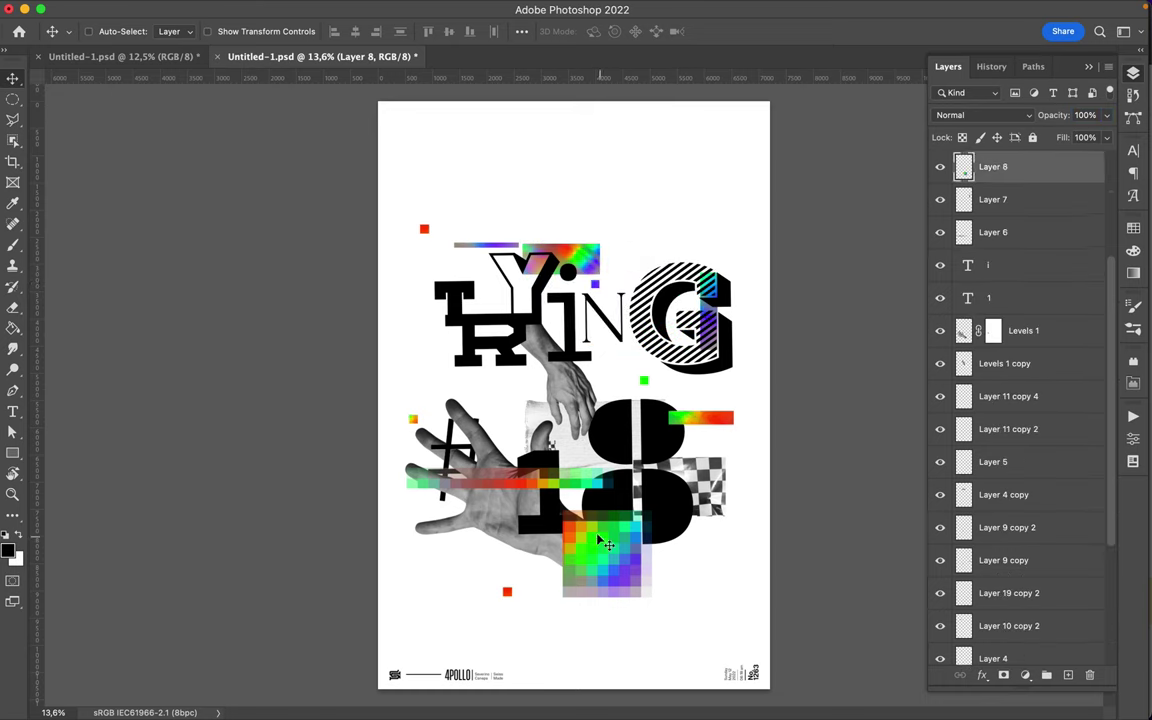
# Step: Shift the glitch strip over the hand right and raise Layer 9 copy in the stack
pyautogui.moveTo(500, 482); pyautogui.dragTo(580, 487)
pyautogui.scroll(-2, 1010, 484)
pyautogui.moveTo(1012, 484); pyautogui.dragTo(988, 195)
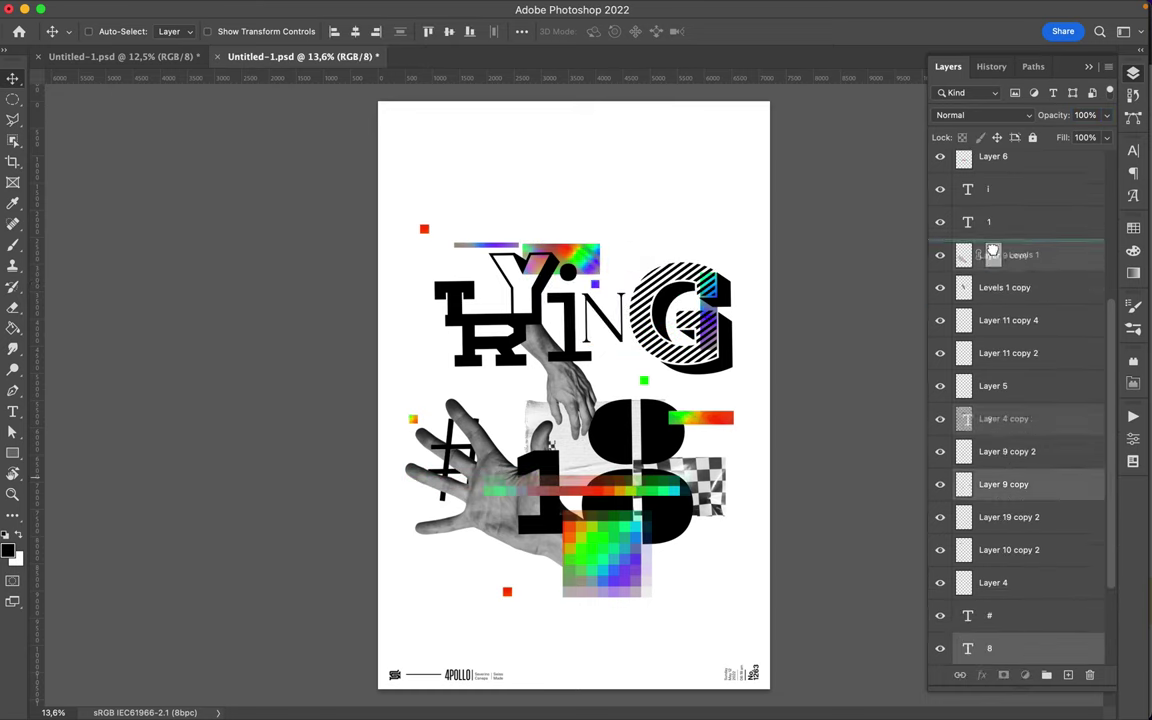
# Step: Nudge the 8 and rainbow bar, then enlarge a rainbow copy over the lower 8
pyautogui.moveTo(584, 417); pyautogui.dragTo(574, 408)
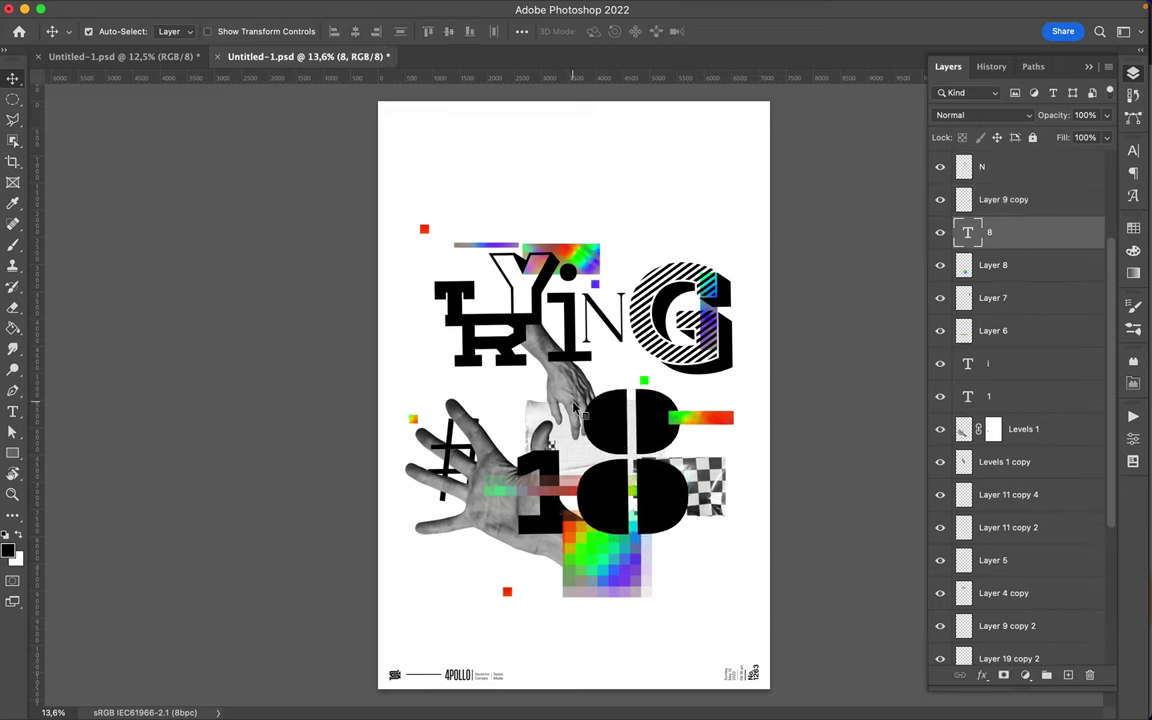
pyautogui.press('b')
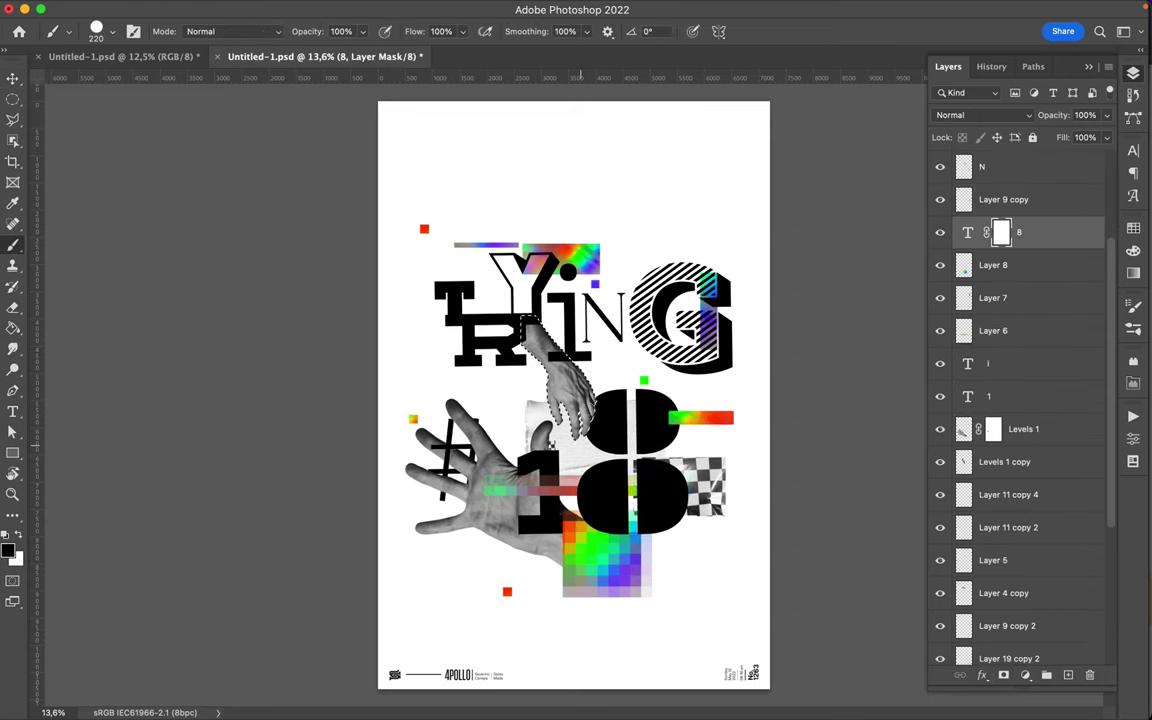
pyautogui.press('m')
pyautogui.moveTo(698, 430)
pyautogui.mouseDown()
pyautogui.moveTo(686, 423)
pyautogui.moveTo(700, 495)
pyautogui.mouseUp()
pyautogui.hotkey('ctrl', 't')
pyautogui.moveTo(700, 548)
pyautogui.mouseDown()
pyautogui.moveTo(700, 528)
pyautogui.moveTo(702, 538)
pyautogui.mouseUp()
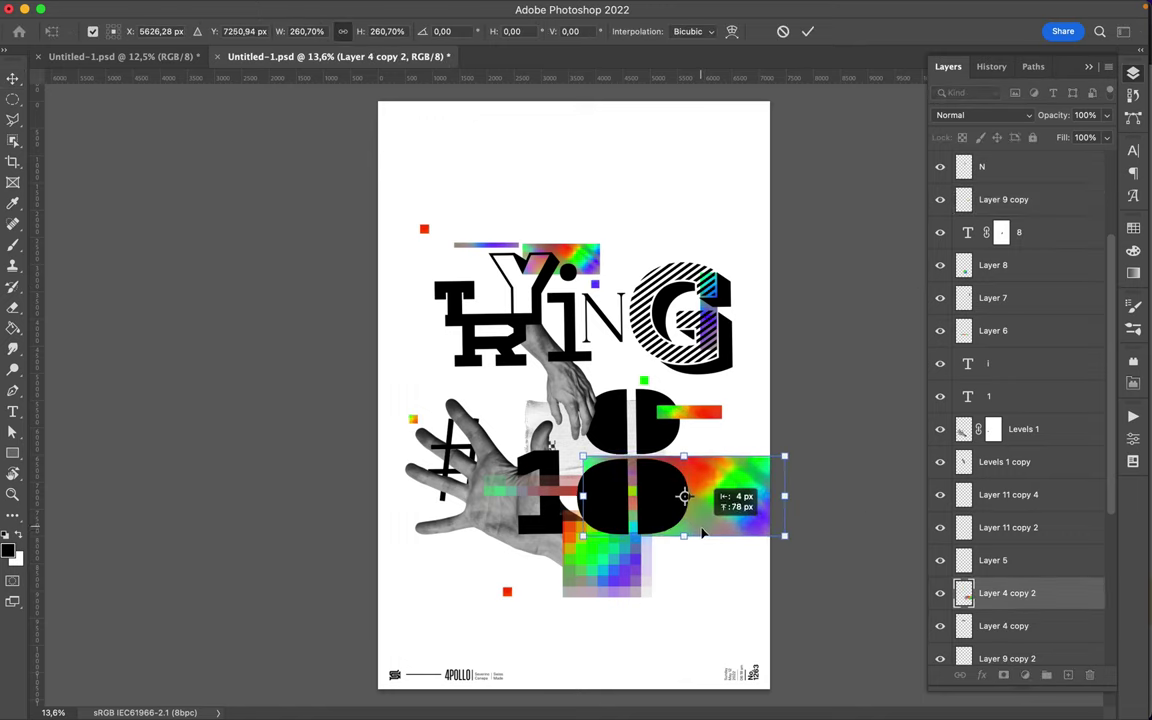
pyautogui.press('Return')
# Step: Move Layer 9 above the 8, select the 8's lower part, and place the checker patch beside it
pyautogui.click(678, 422)
pyautogui.hotkey('ctrl', 'z')
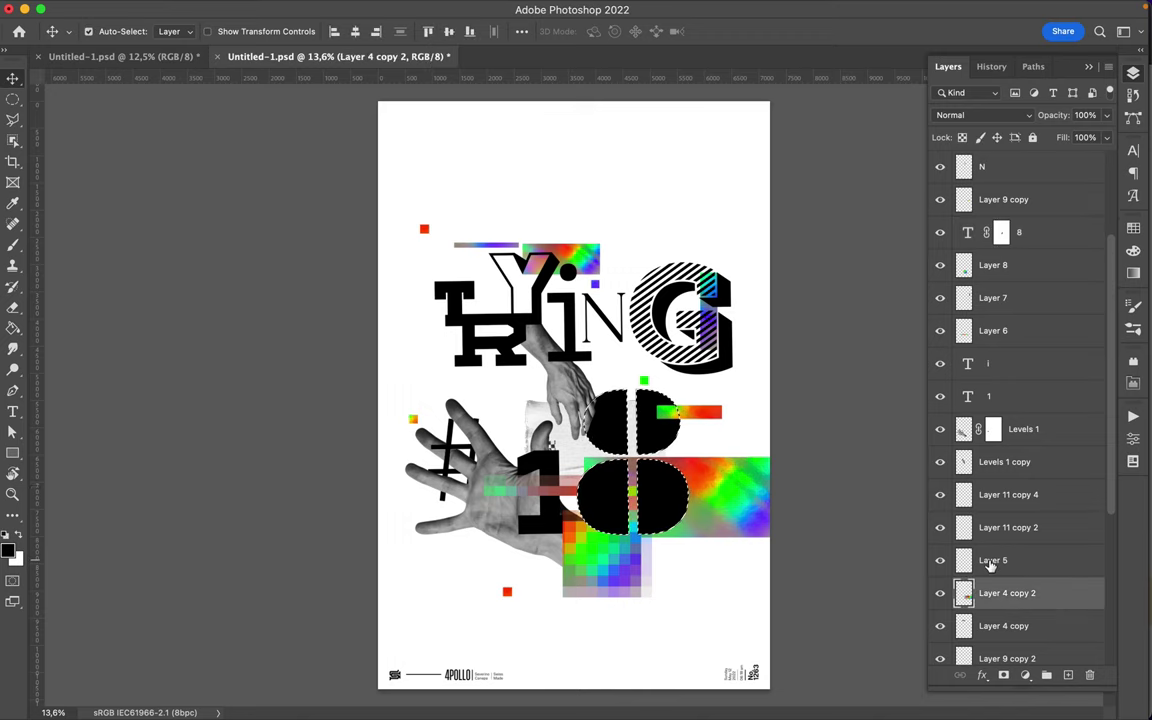
pyautogui.moveTo(1002, 316); pyautogui.dragTo(1002, 218)
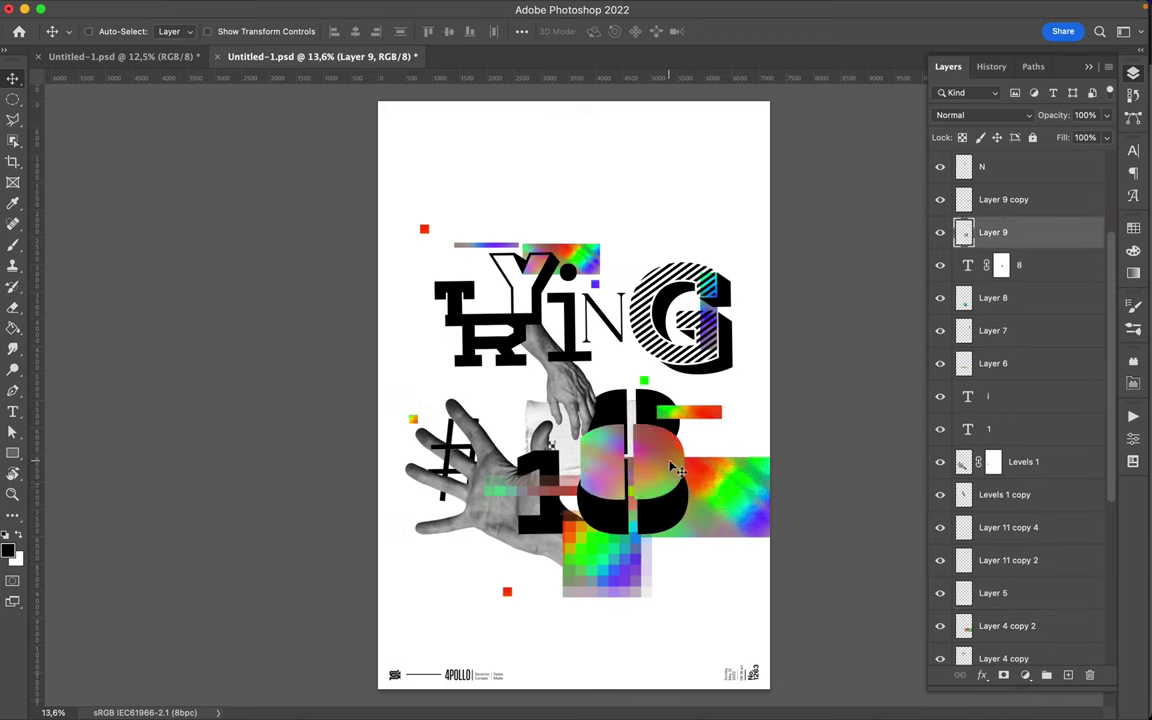
pyautogui.press('m')
pyautogui.moveTo(505, 358); pyautogui.dragTo(632, 535)
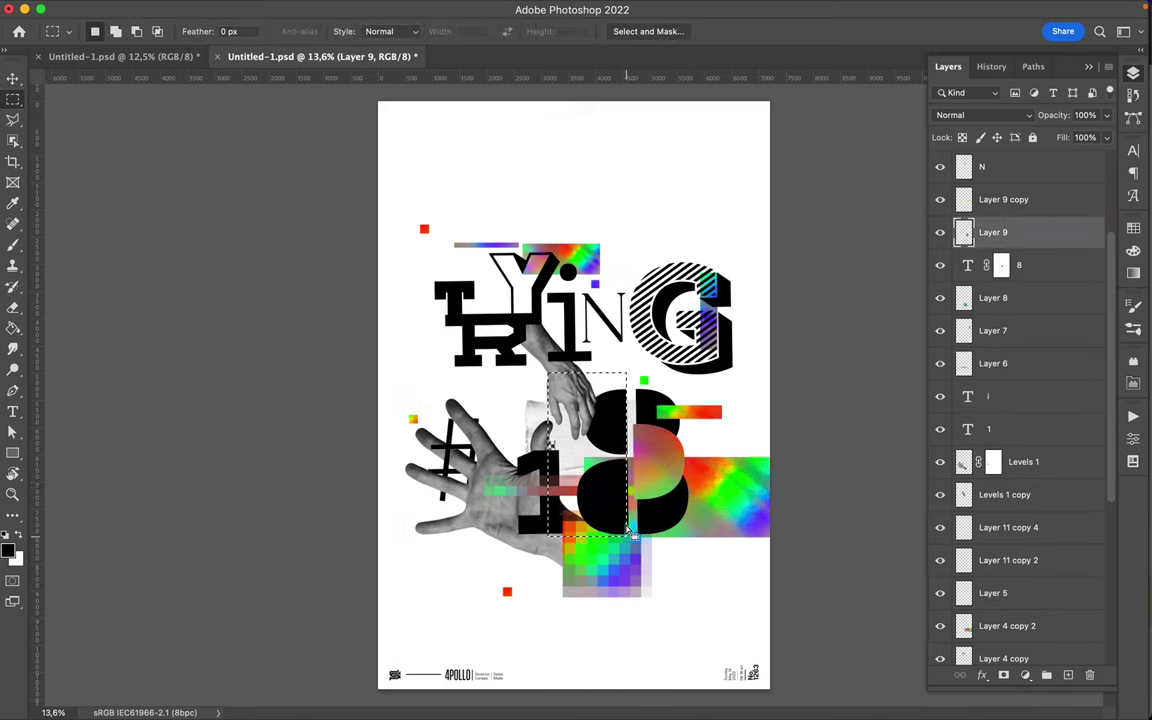
pyautogui.press('v')
pyautogui.moveTo(632, 536)
pyautogui.mouseDown()
pyautogui.moveTo(648, 455)
pyautogui.moveTo(700, 450)
pyautogui.mouseUp()
# Step: Paint out the selected part of the 8 on its layer mask with a 476 px brush
pyautogui.rightClick(1010, 265)
pyautogui.click(968, 588)
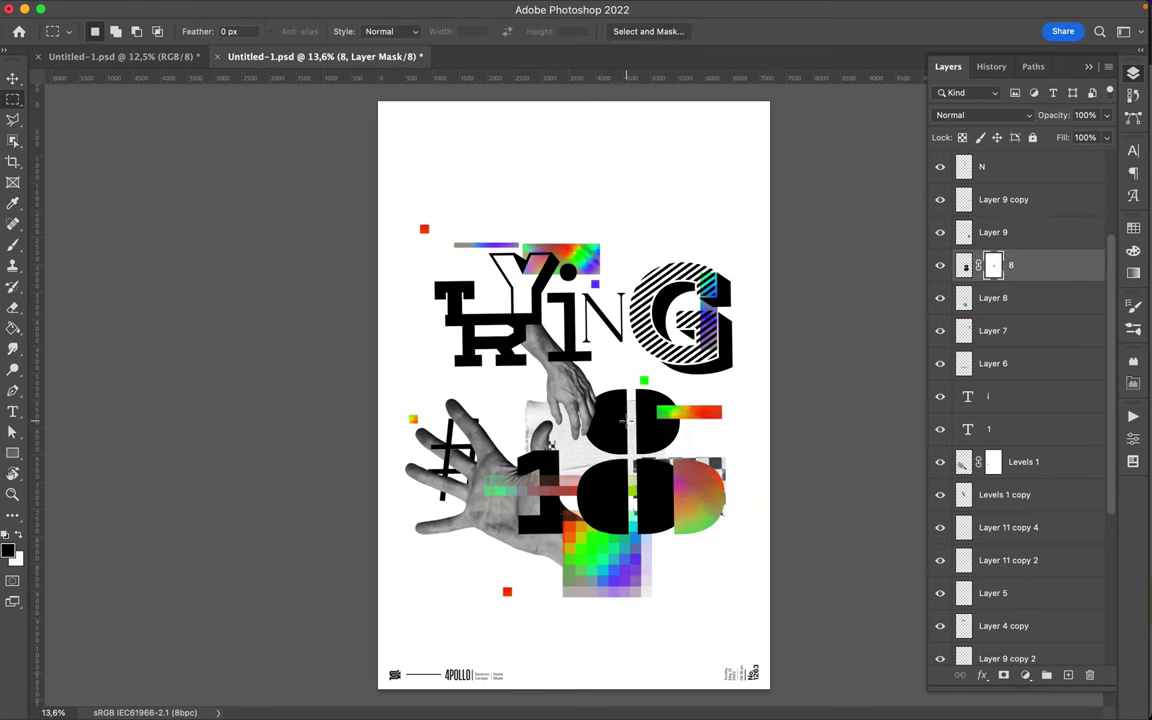
pyautogui.press('b')
pyautogui.rightClick(672, 463)
pyautogui.moveTo(660, 480); pyautogui.dragTo(628, 515)
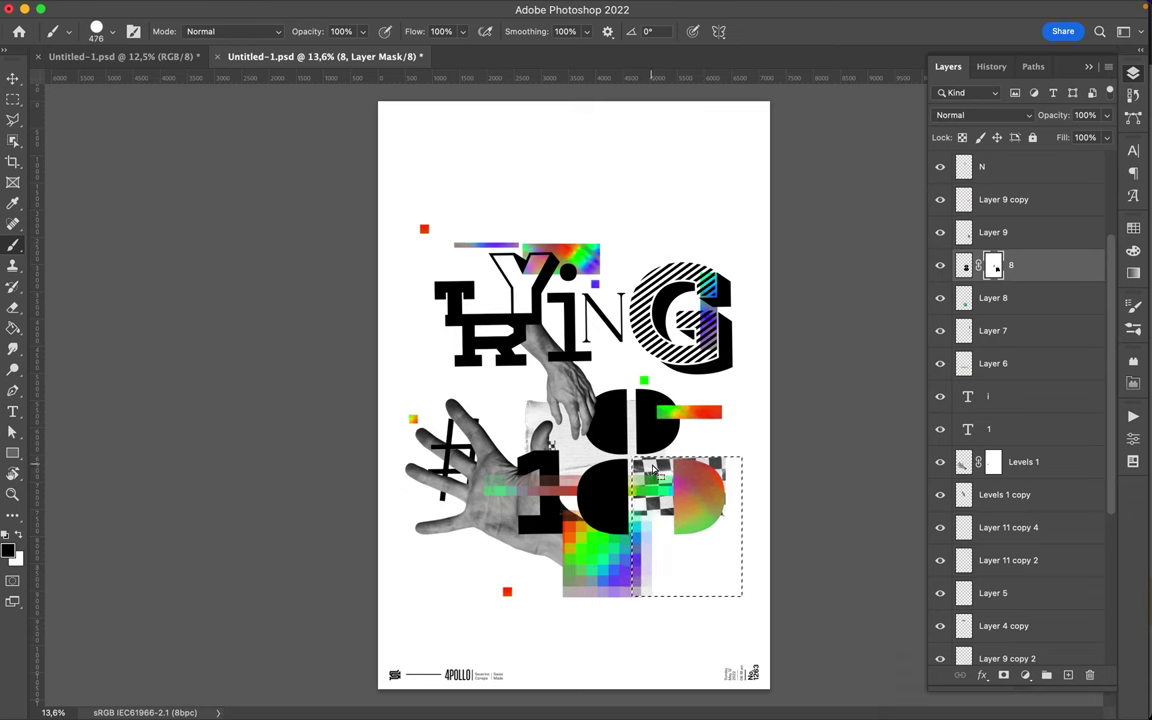
pyautogui.hotkey('ctrl', 'd')
# Step: Move the checkerboard patch slightly down and right
pyautogui.press('v')
pyautogui.click(660, 497)
pyautogui.moveTo(636, 500)
pyautogui.mouseDown()
pyautogui.moveTo(610, 480)
pyautogui.moveTo(660, 505)
pyautogui.mouseUp()
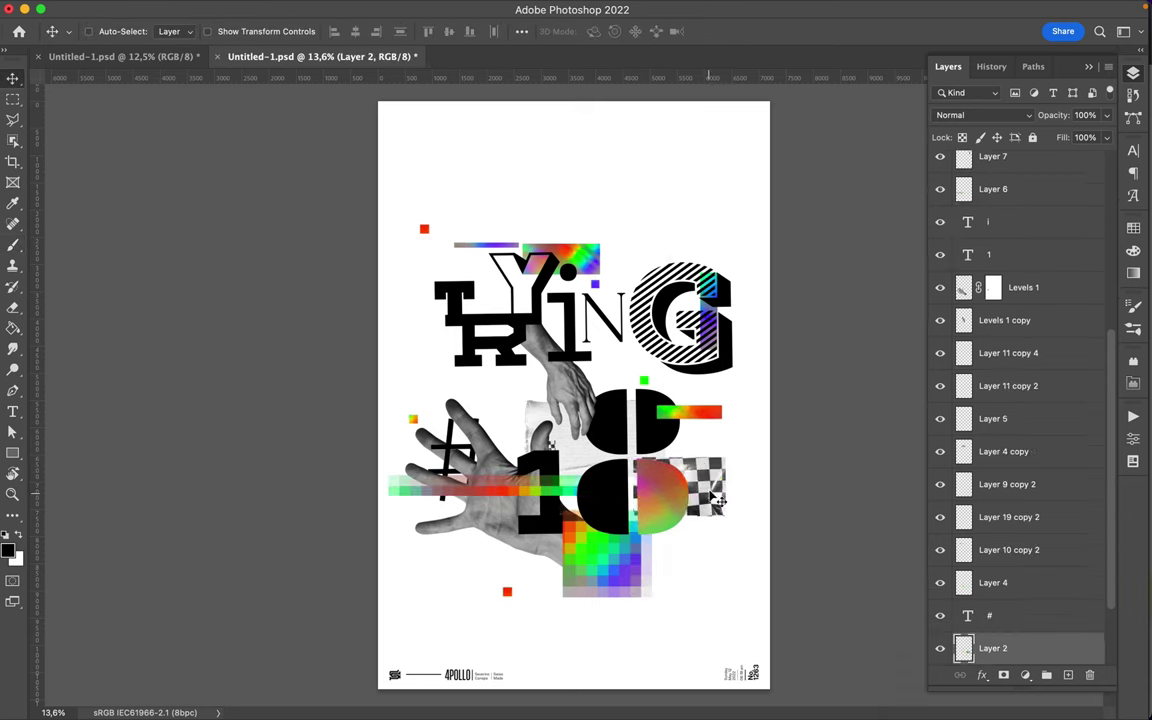
# Step: Slide the green pixel strip left, then shrink the hand to about 62% and move it up-left
pyautogui.moveTo(536, 536); pyautogui.dragTo(510, 533)
pyautogui.click(510, 533)
pyautogui.hotkey('ctrl', 't')
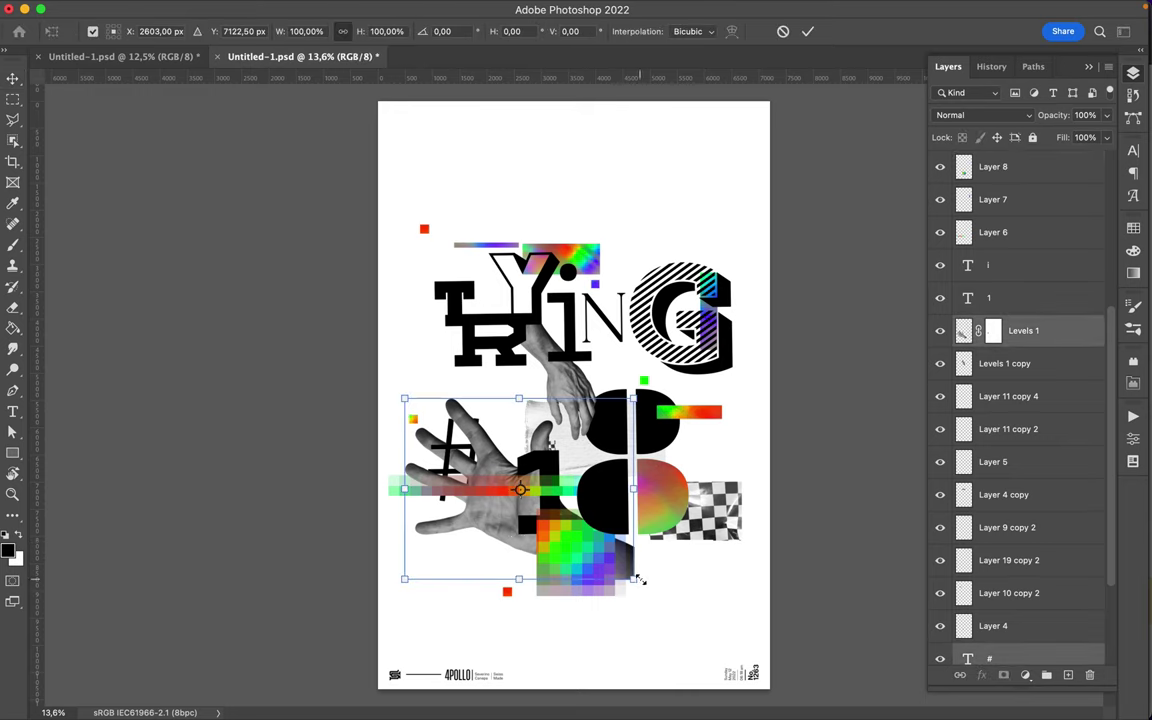
pyautogui.moveTo(630, 640); pyautogui.dragTo(550, 580)
pyautogui.moveTo(495, 515); pyautogui.dragTo(497, 445)
pyautogui.press('Return')
# Step: Duplicate the green pixel block and put Layer 1 below Layer 8 copy 2
pyautogui.moveTo(585, 585)
pyautogui.mouseDown()
pyautogui.moveTo(596, 597)
pyautogui.moveTo(590, 362)
pyautogui.mouseUp()
pyautogui.hotkey('ctrl', 't')
pyautogui.press('Return')
pyautogui.moveTo(1000, 166)
pyautogui.mouseDown()
pyautogui.moveTo(1016, 648)
pyautogui.moveTo(1010, 622)
pyautogui.mouseUp()
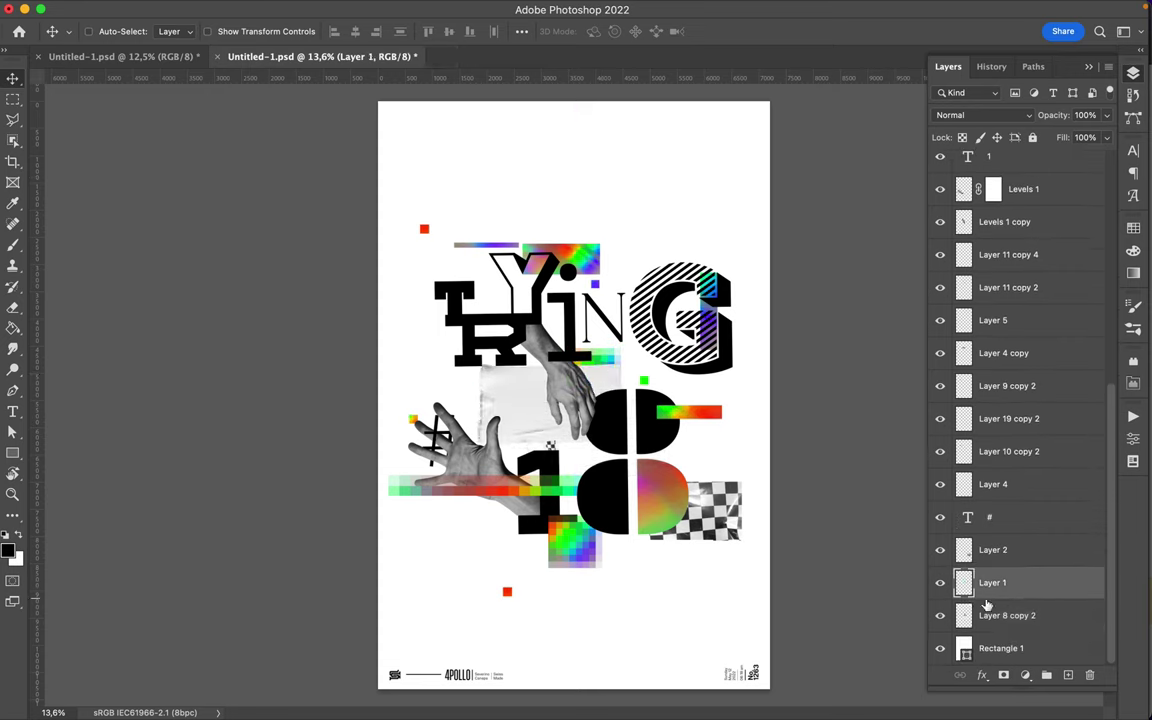
pyautogui.moveTo(992, 582); pyautogui.dragTo(992, 632)
# Step: Scale the white patch behind the upper hand to 75.4%
pyautogui.hotkey('ctrl', 't')
pyautogui.moveTo(476, 443); pyautogui.dragTo(506, 412)
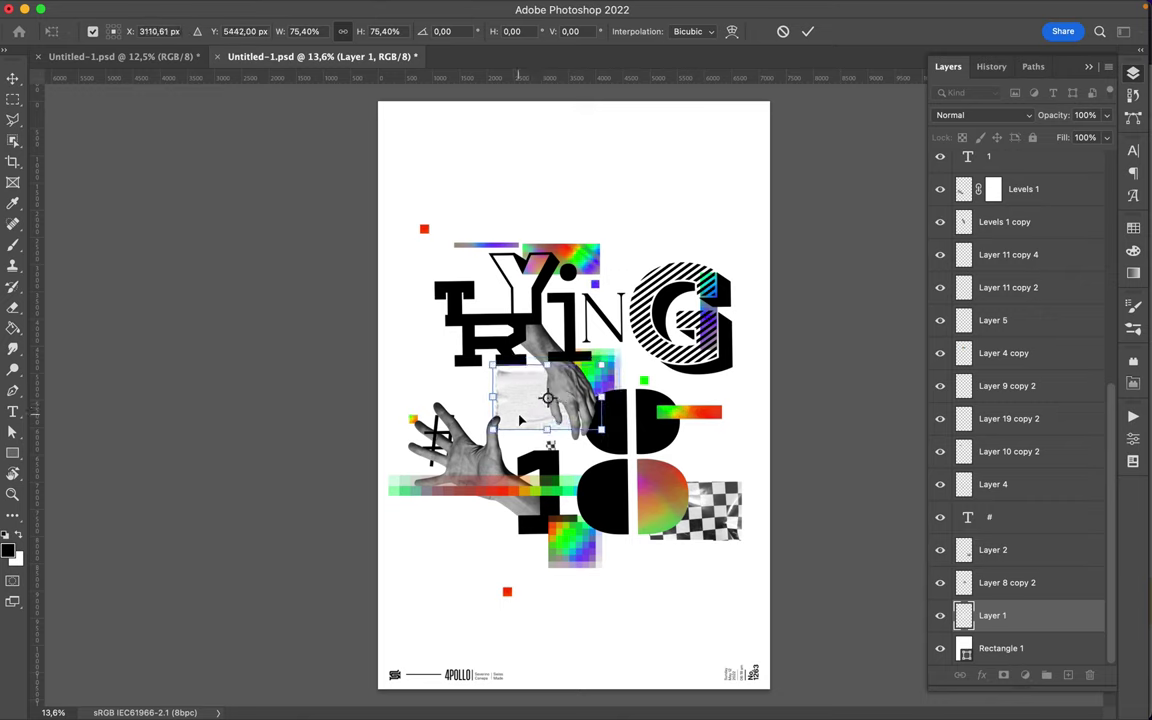
pyautogui.press('Return')
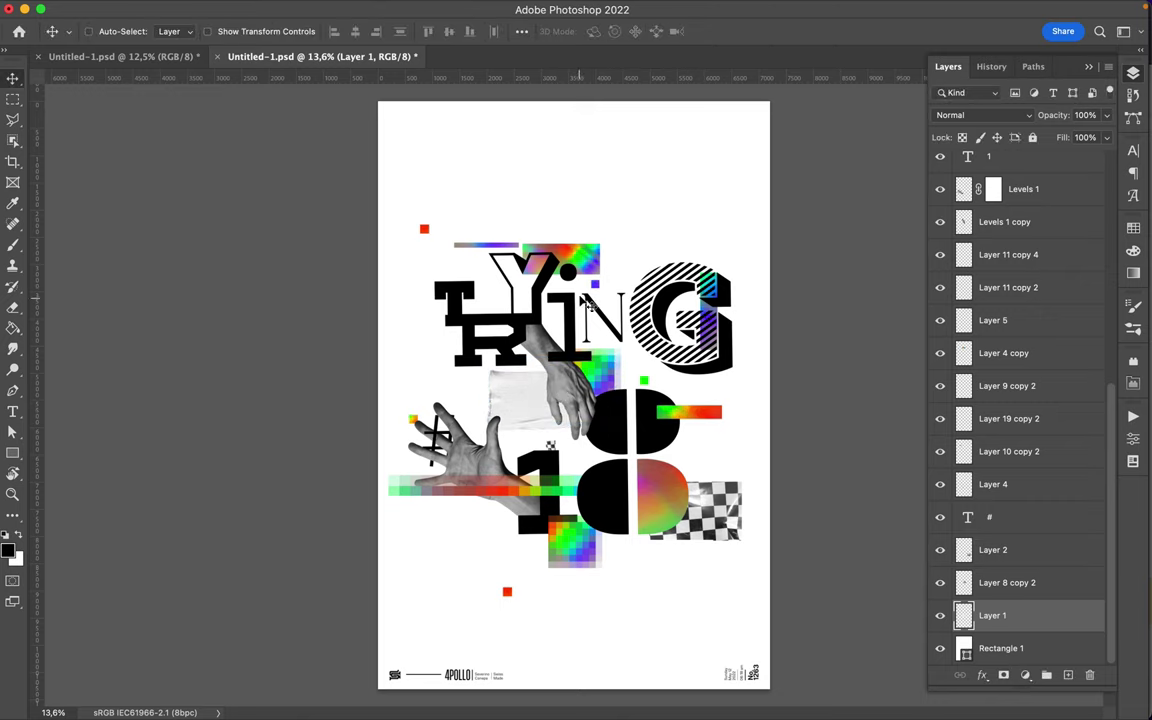
pyautogui.keyDown('ctrl'); pyautogui.click(612, 372); pyautogui.keyUp('ctrl')
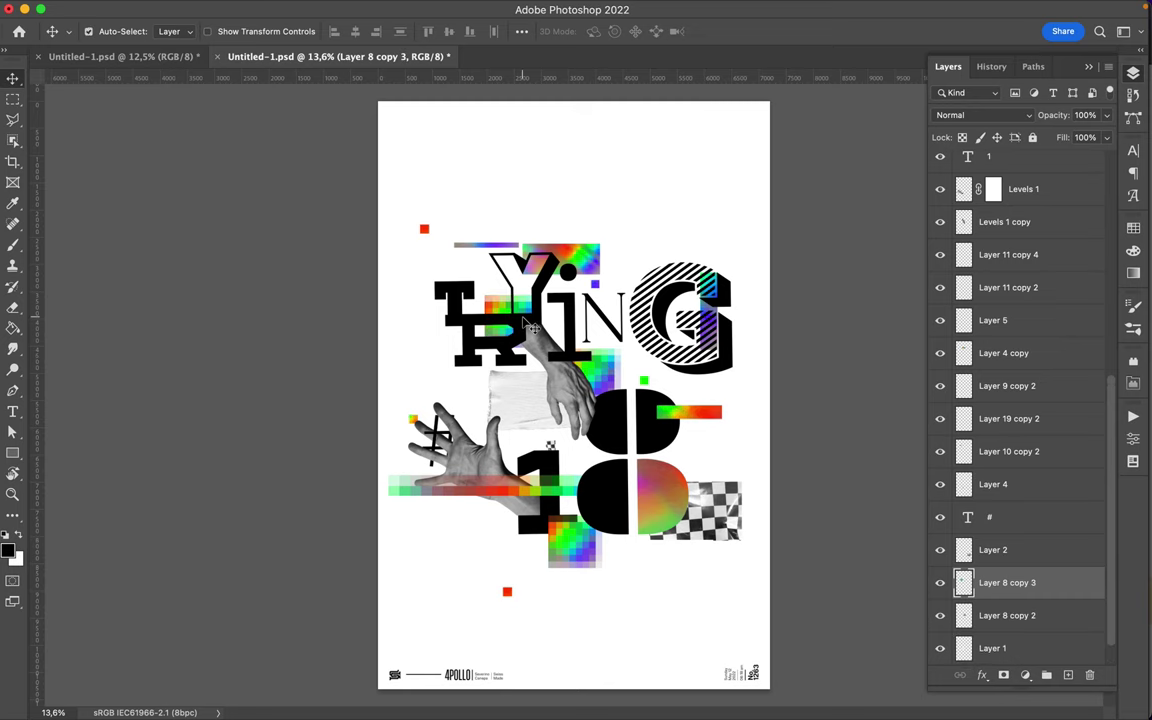
# Step: Send Layer 8 copy 3 to the bottom at 21% fill and stretch it left and down
pyautogui.hotkey('ctrl', '[')
pyautogui.hotkey('ctrl', '[')
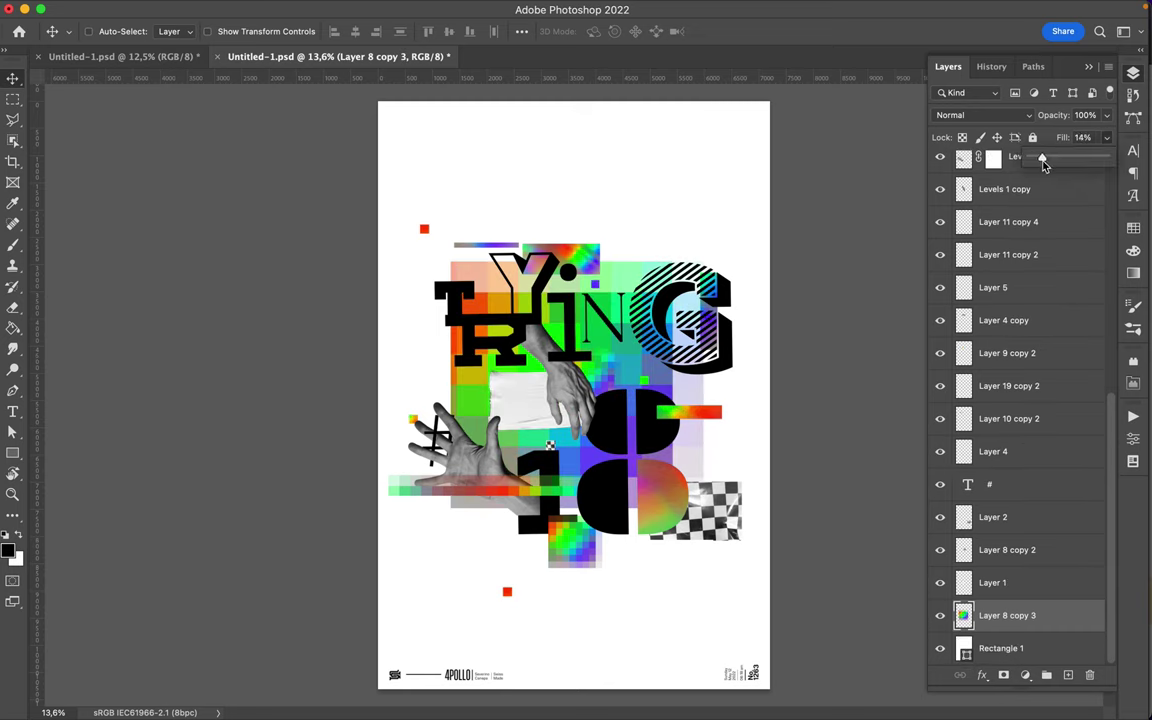
pyautogui.moveTo(1043, 164); pyautogui.dragTo(1049, 164)
pyautogui.moveTo(669, 374); pyautogui.dragTo(580, 547)
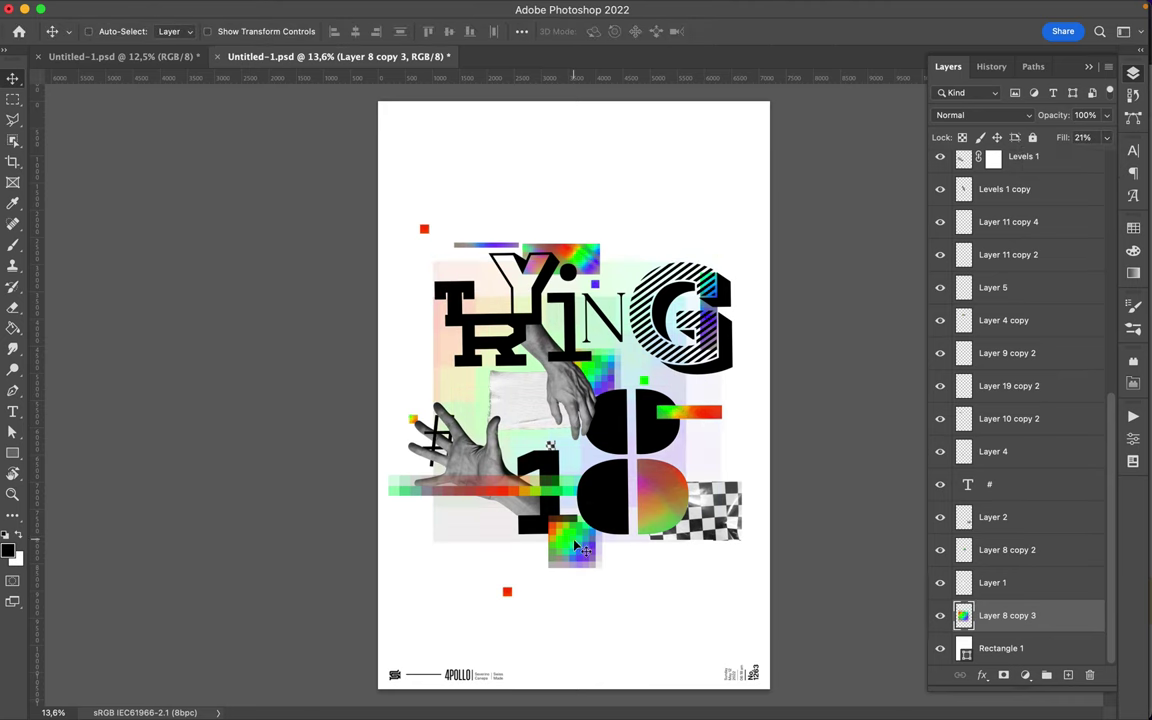
pyautogui.scroll(2, 590, 496)
# Step: Duplicate checker strips around the TRYING letters, including one under the N and one above the G
pyautogui.moveTo(562, 462); pyautogui.dragTo(567, 465)
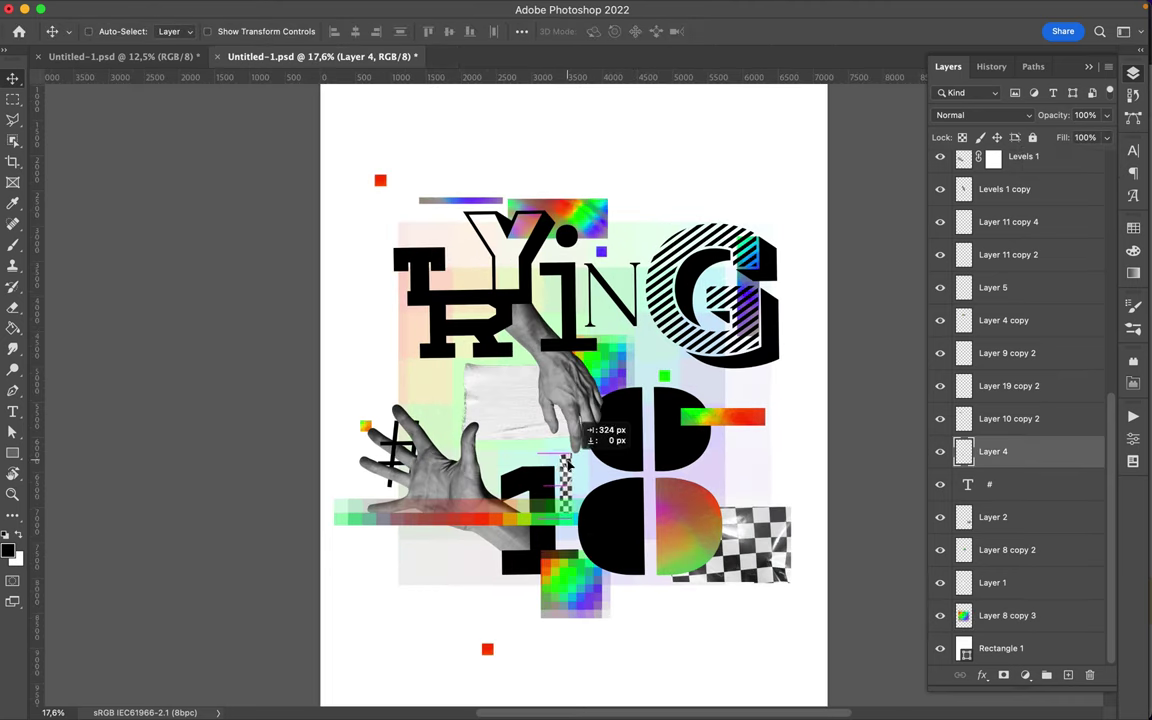
pyautogui.moveTo(452, 246); pyautogui.dragTo(449, 244)
pyautogui.hotkey('ctrl', 'alt', 't')
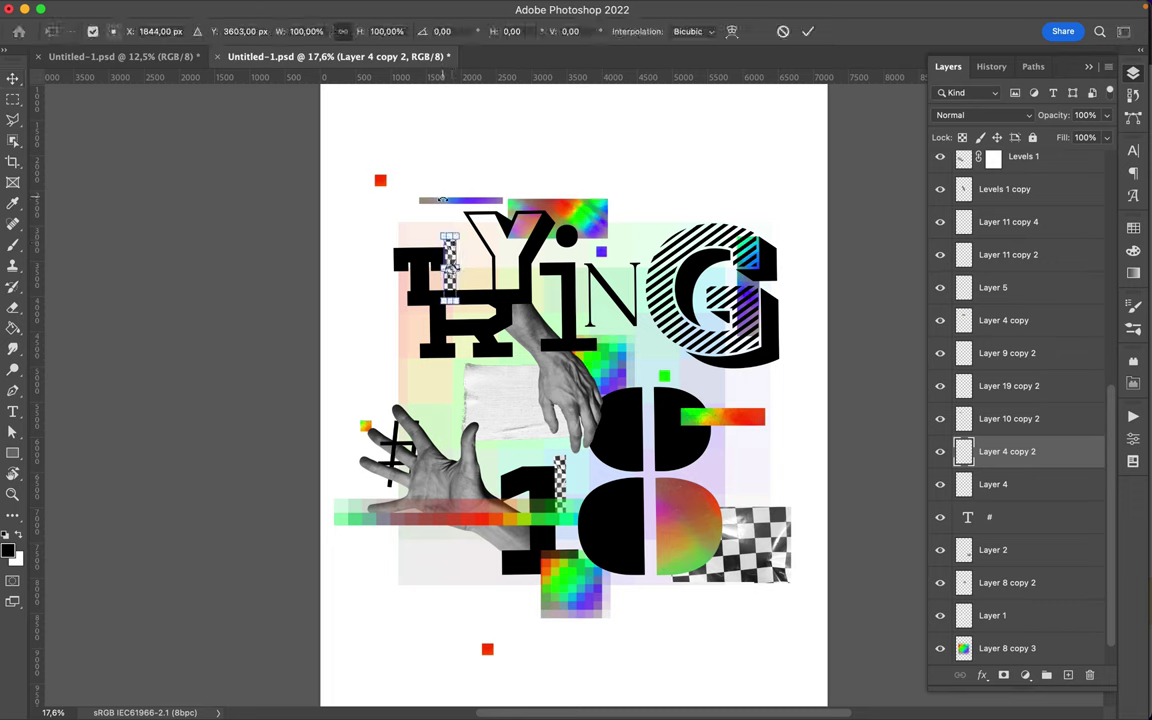
pyautogui.press('Escape')
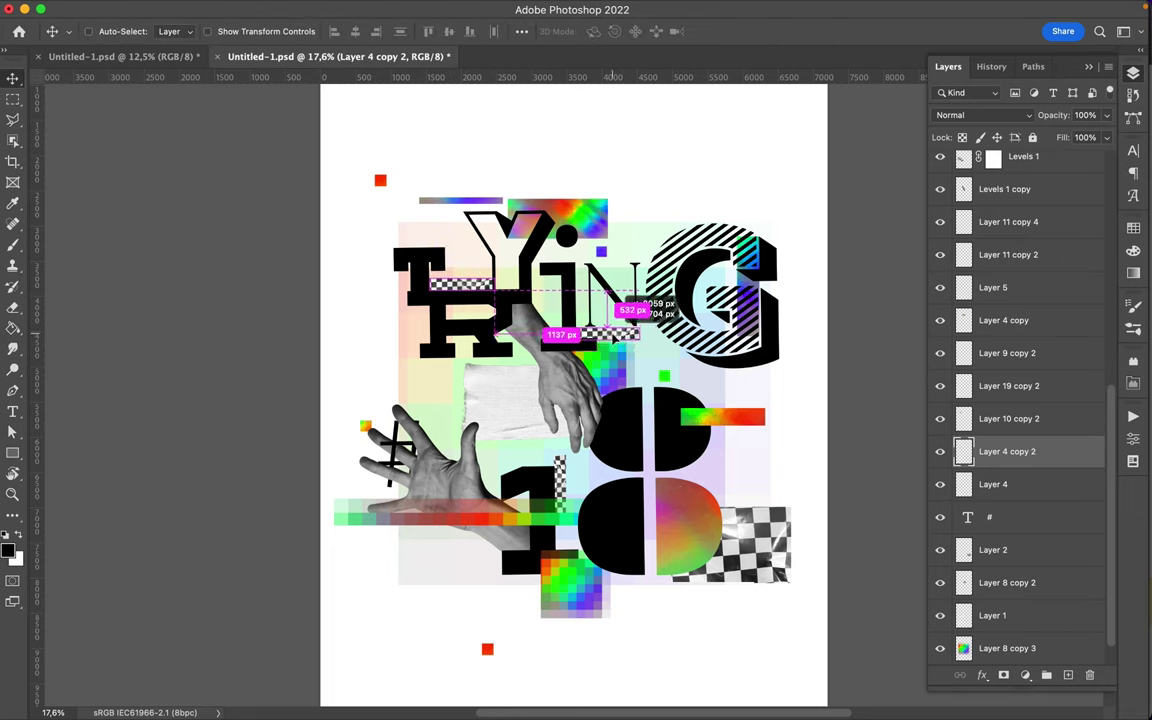
pyautogui.moveTo(728, 205); pyautogui.dragTo(545, 214)
pyautogui.moveTo(545, 214); pyautogui.dragTo(632, 226)
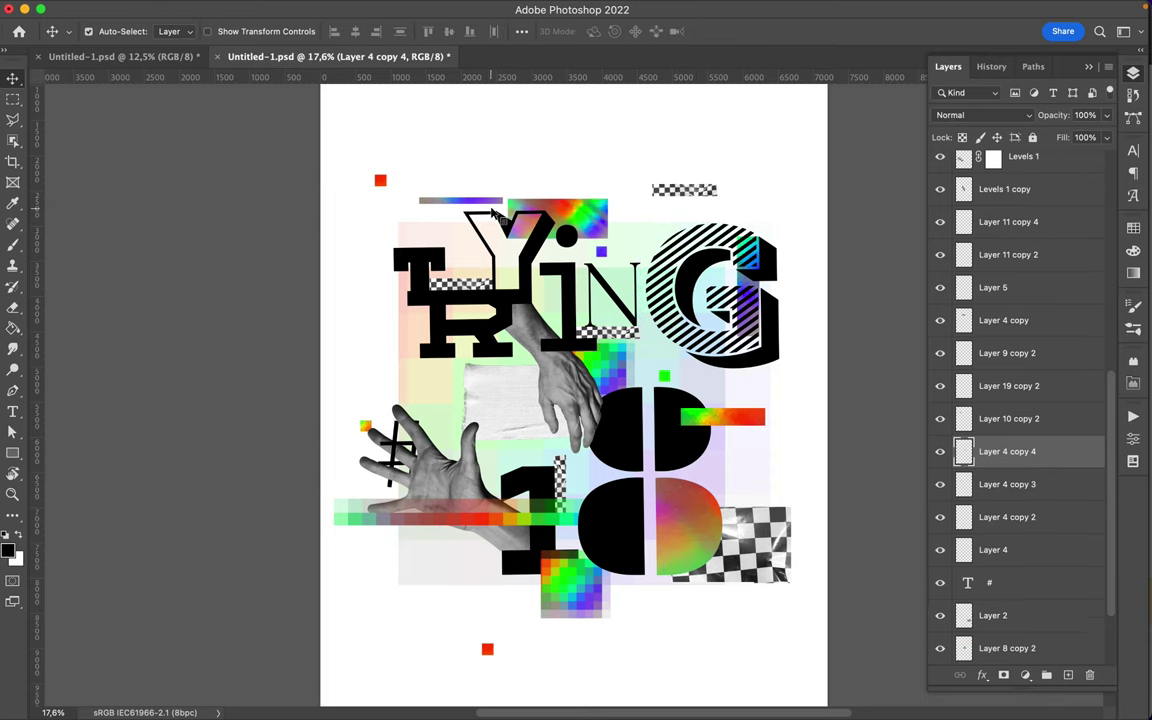
# Step: Move the gradient strip up and save the poster
pyautogui.moveTo(491, 209); pyautogui.dragTo(497, 190)
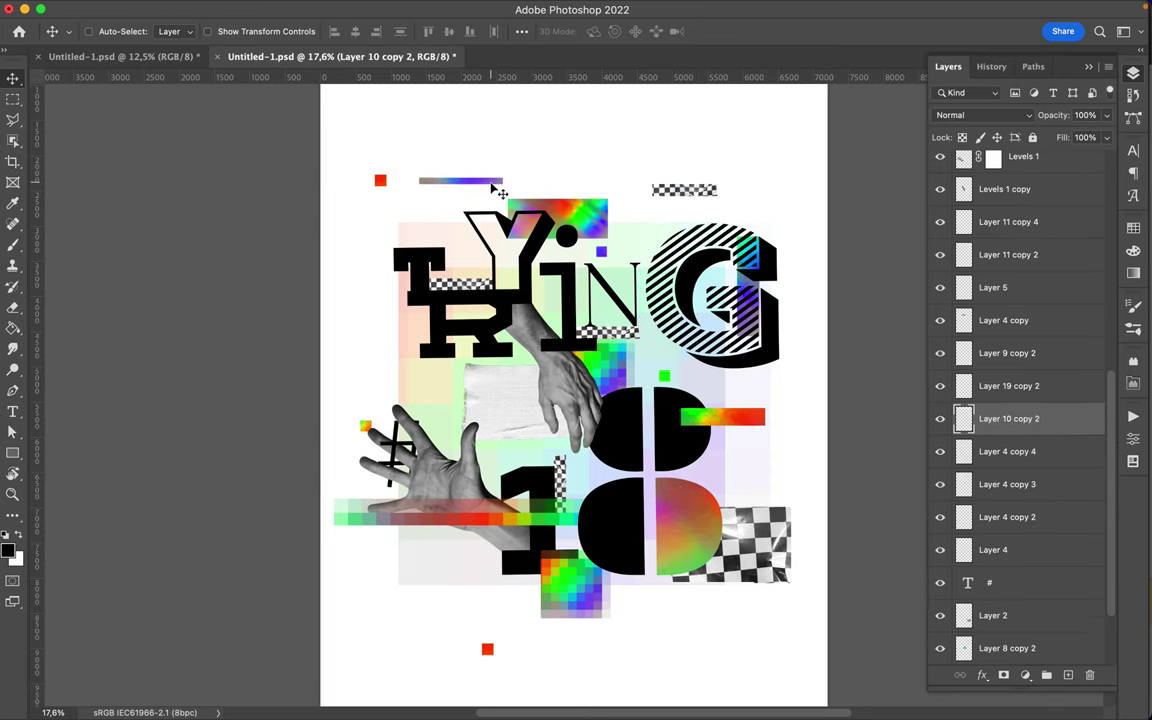
pyautogui.press('cmd+s')
pyautogui.scroll(-3, 497, 190)
# Step: Select all artwork layers, scale them to about 107%, and reposition the block on the page
pyautogui.scroll(10, 1015, 300)
pyautogui.click(1015, 190)
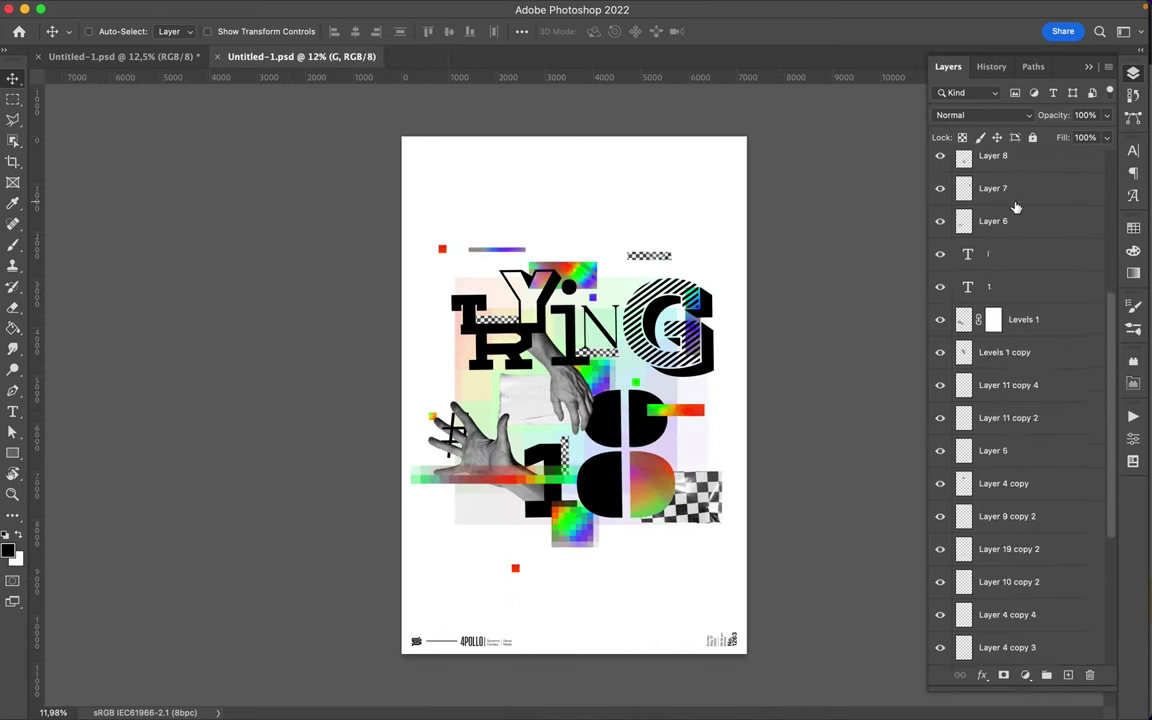
pyautogui.scroll(-10, 1015, 400)
pyautogui.keyDown('shift'); pyautogui.click(1010, 615); pyautogui.keyUp('shift')
pyautogui.press('super+t')
pyautogui.moveTo(566, 237); pyautogui.dragTo(566, 221)
pyautogui.moveTo(566, 556); pyautogui.dragTo(566, 573)
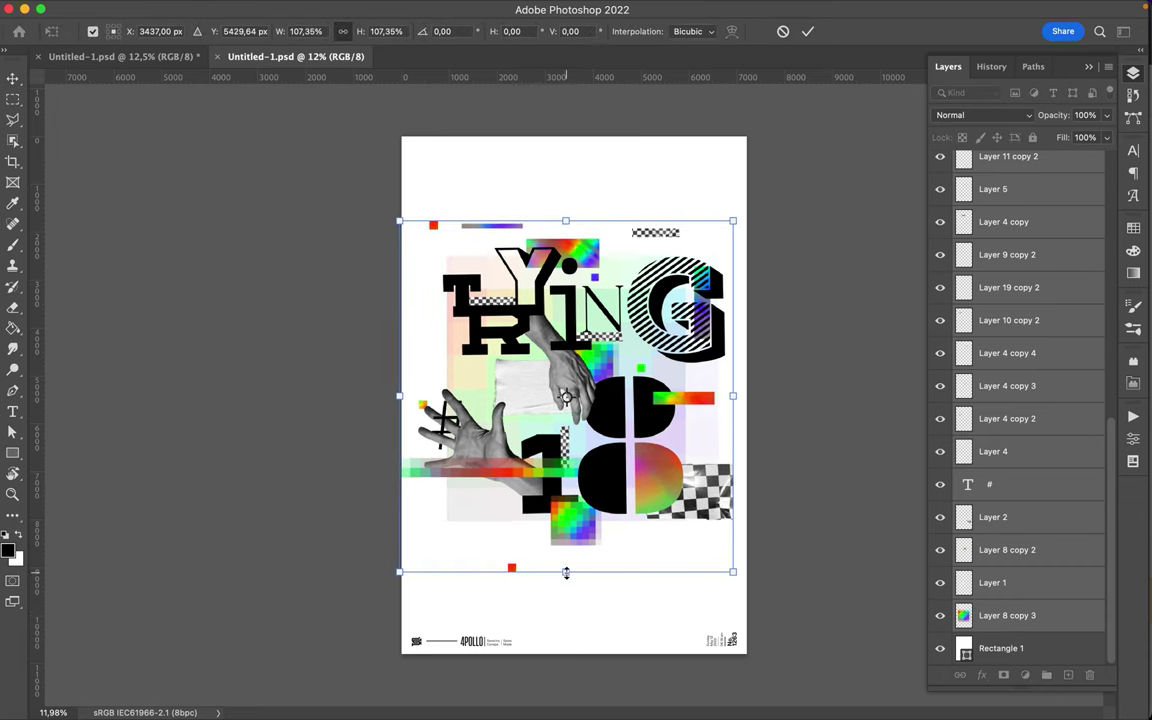
pyautogui.press('Return')
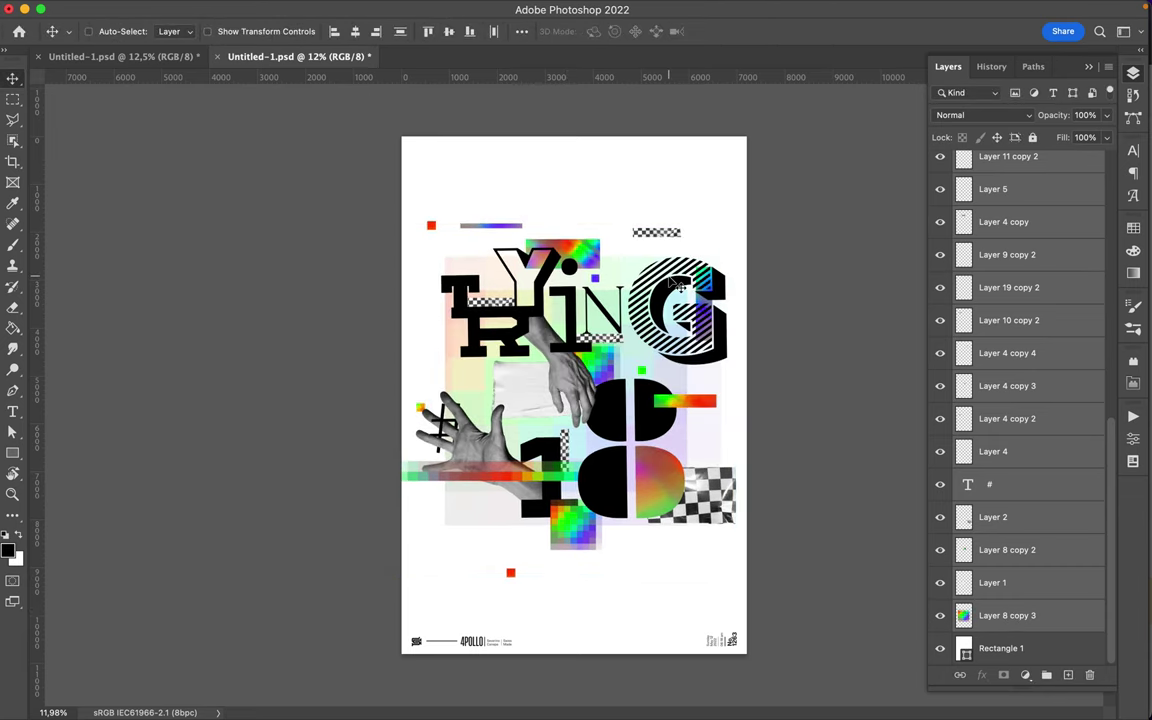